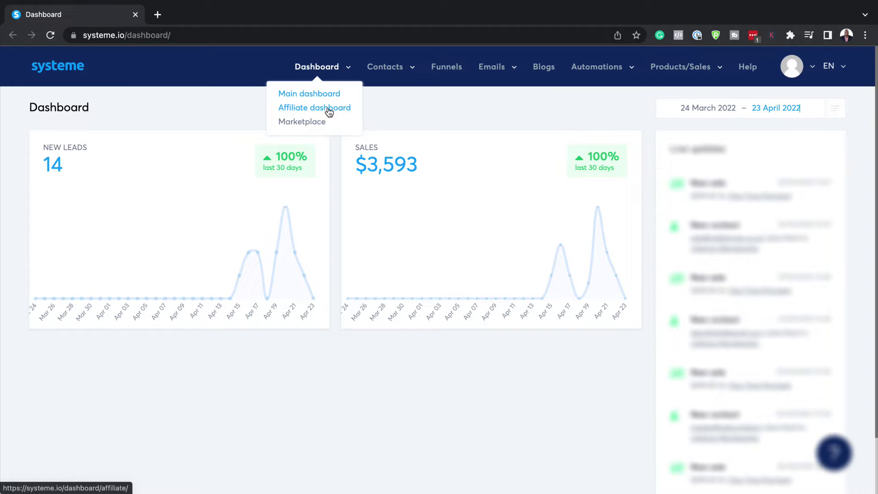
Step: Open the affiliate dashboard and review the total stats, earnings snapshot, affiliate link and marketplace offers
left_click(329, 110)
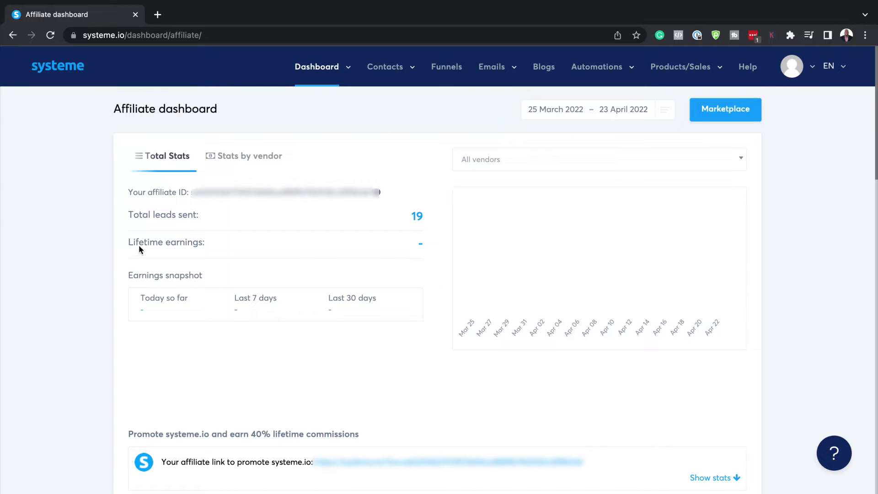
scroll(486, 327, "down", 1)
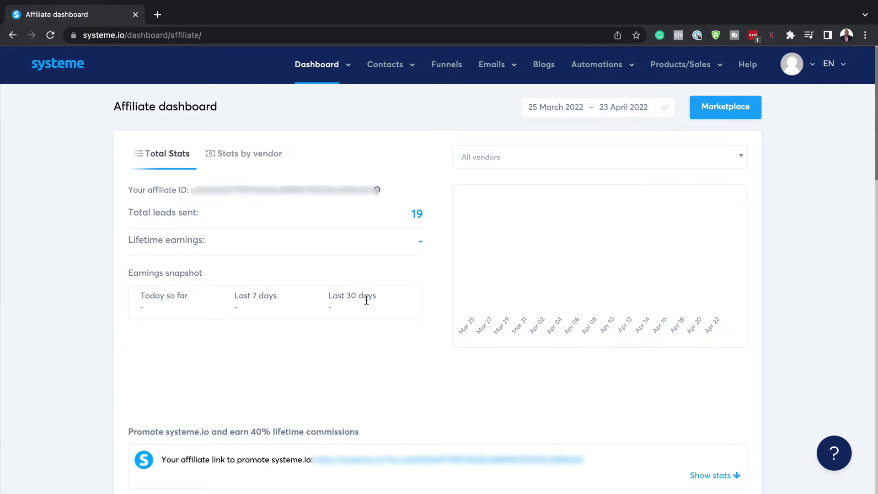
scroll(410, 346, "down", 2)
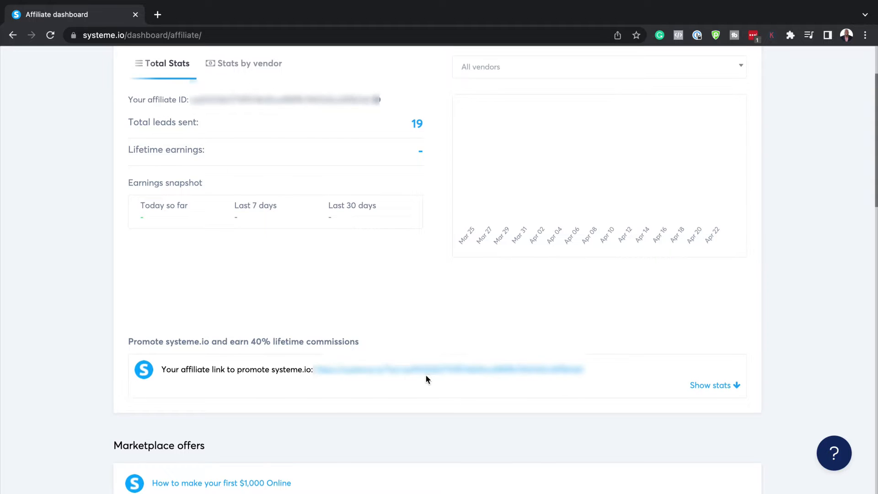
scroll(426, 375, "down", 4)
scroll(428, 372, "up", 8)
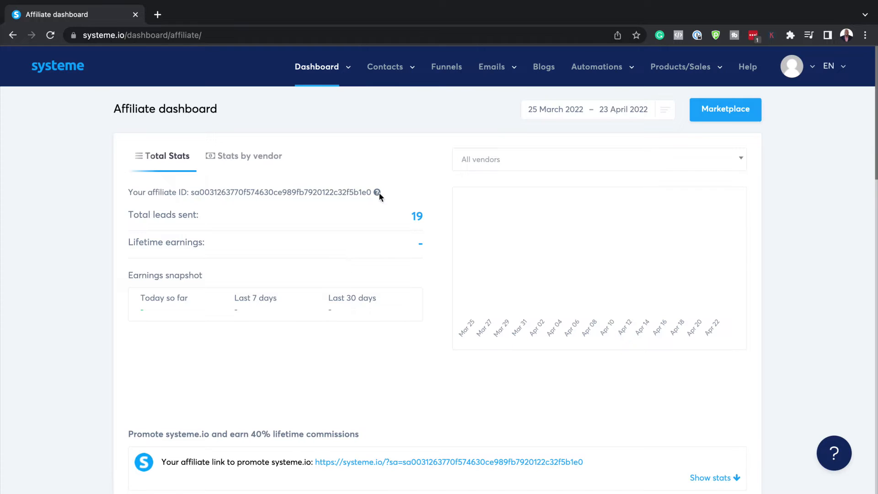
Step: Open the marketplace and browse the list of affiliate offers with their commission rates
mouse_move(339, 78)
left_click(303, 122)
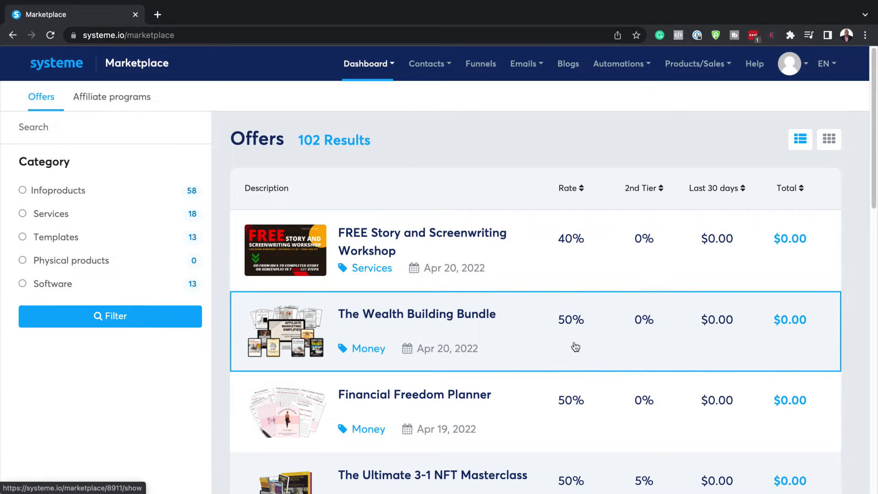
scroll(586, 375, "down", 5)
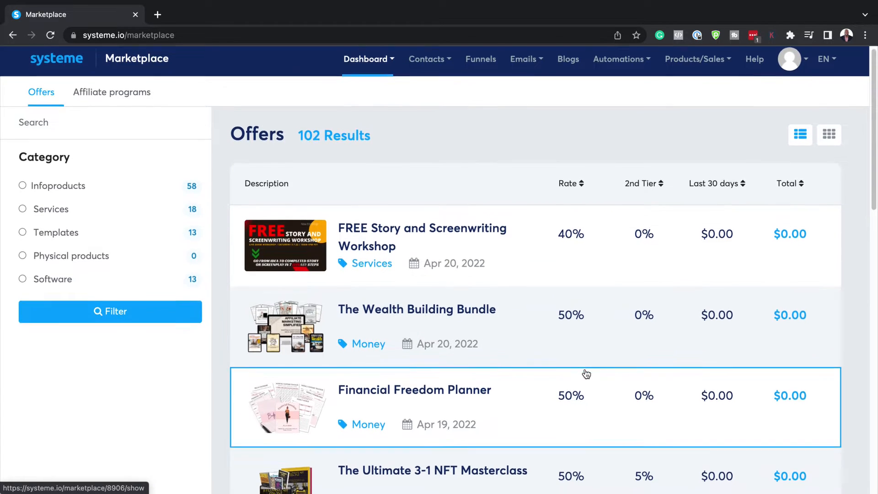
scroll(585, 373, "down", 1)
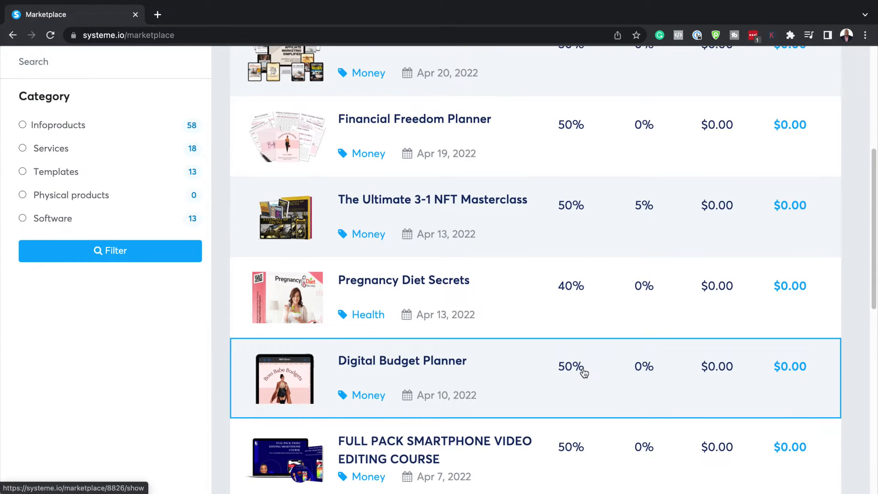
scroll(584, 372, "down", 2)
scroll(585, 374, "down", 5)
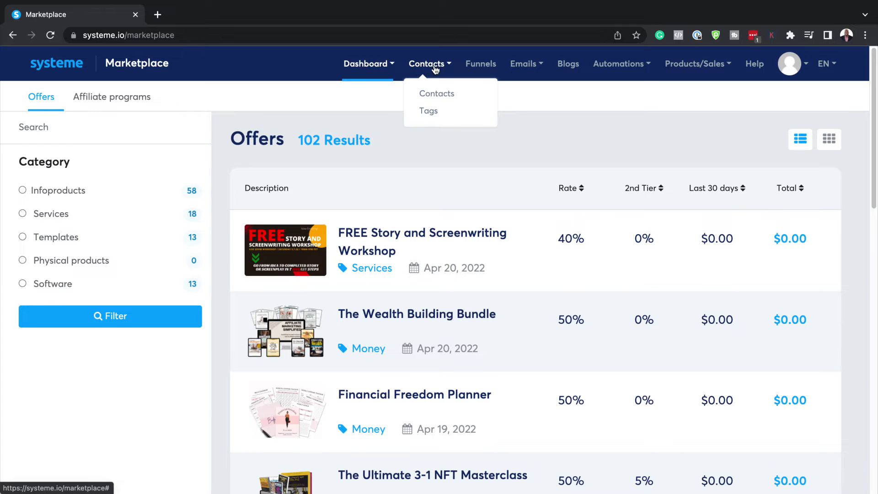
Step: Open the most recently registered contact from the contacts list, review its details and tags, and save the record
left_click(438, 93)
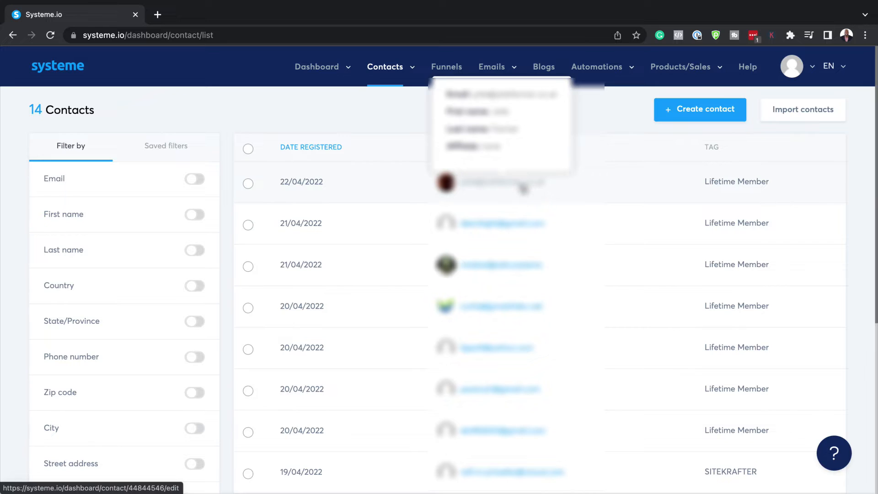
left_click(524, 187)
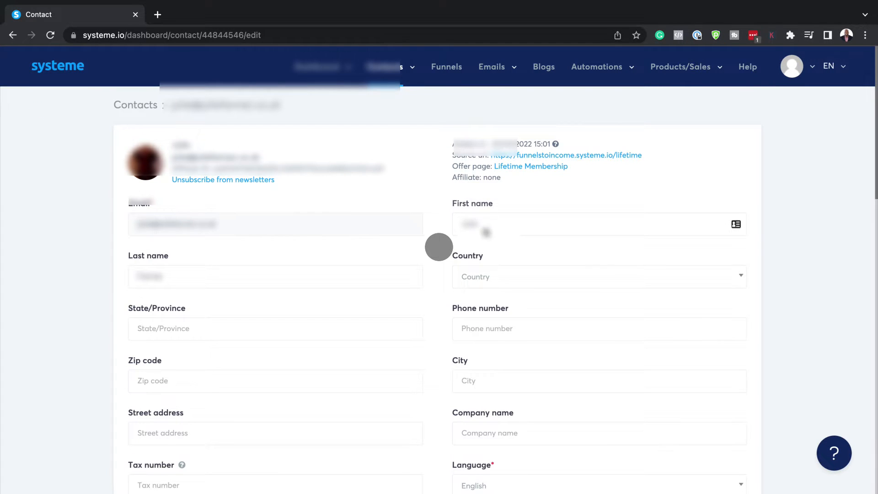
scroll(400, 383, "down", 3)
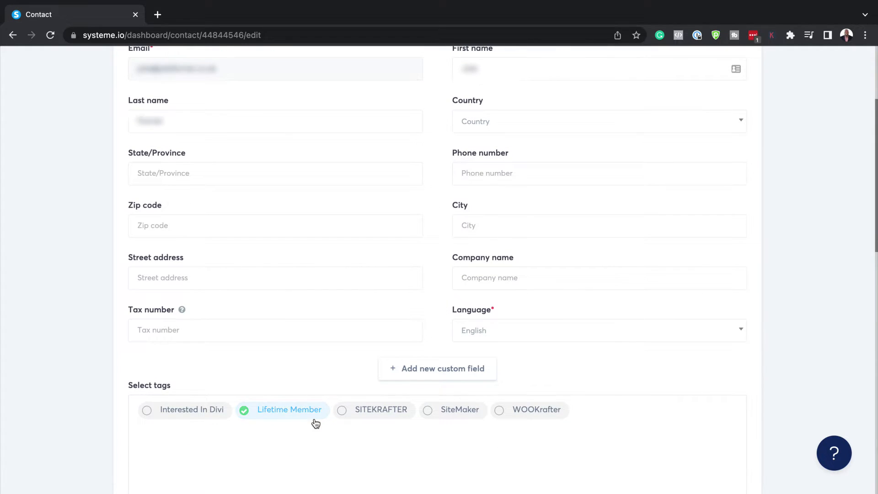
scroll(307, 423, "down", 3)
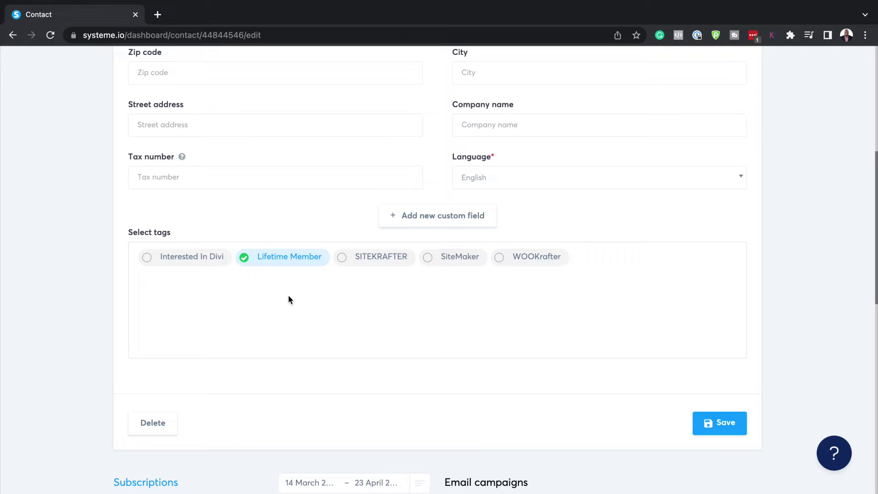
left_click(727, 422)
Step: Return to the contacts list and open the contact import page
mouse_move(411, 75)
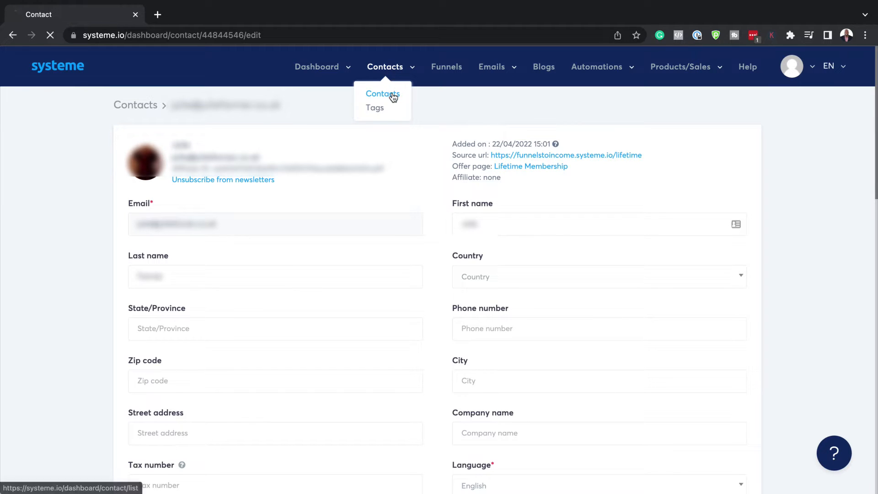
left_click(394, 94)
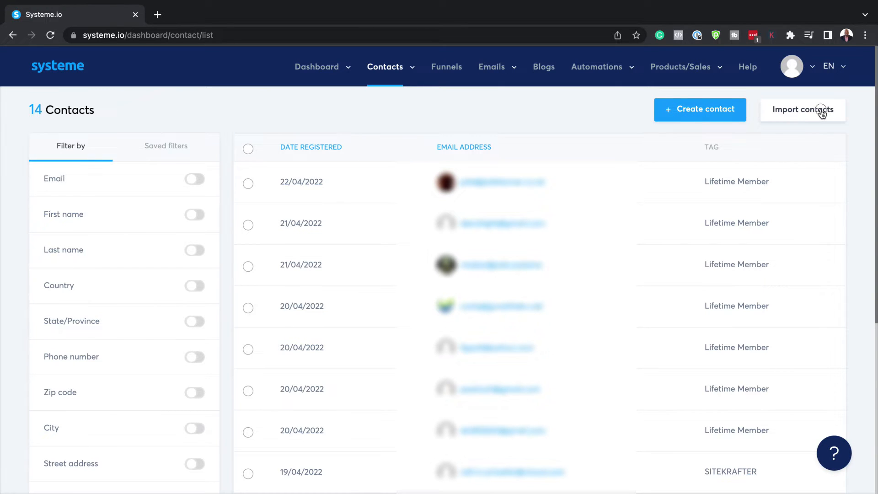
left_click(822, 113)
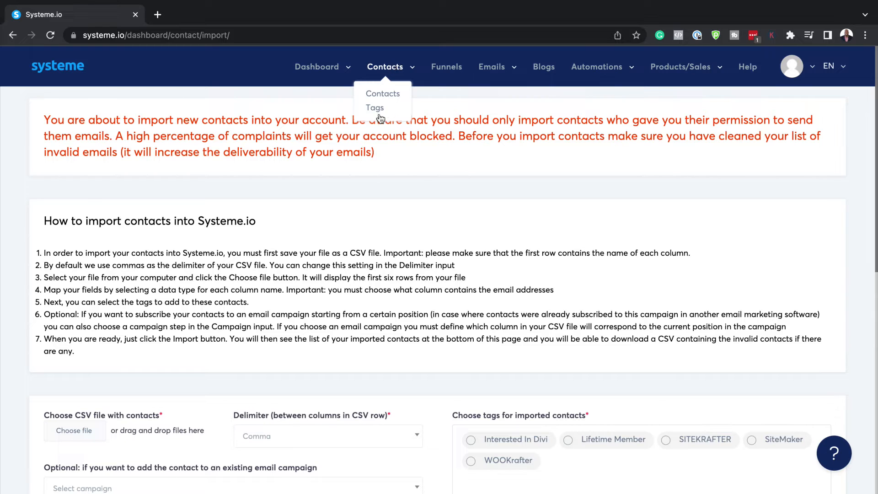
Step: View the list of tags and the form for adding a tag, and close the form without creating one
left_click(380, 110)
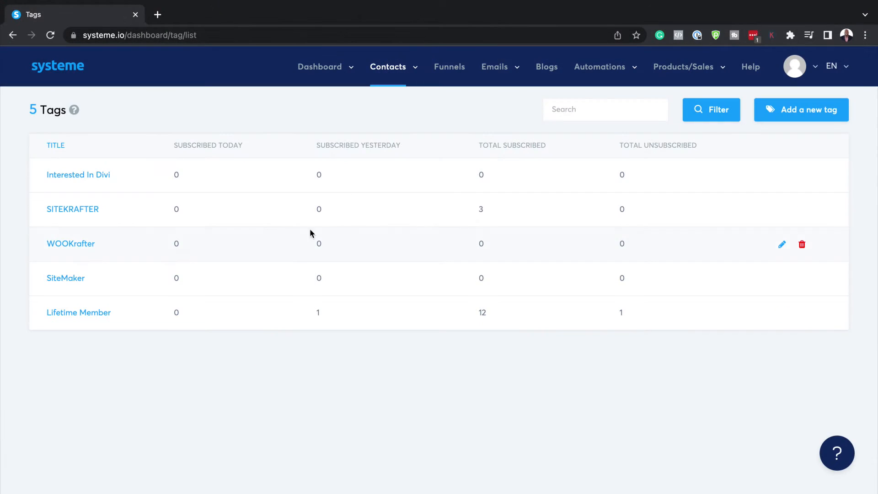
left_click(810, 116)
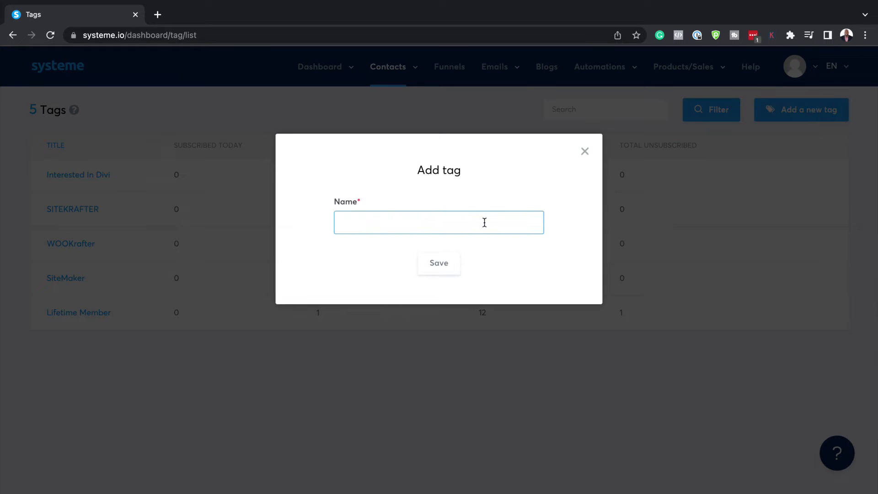
left_click(584, 152)
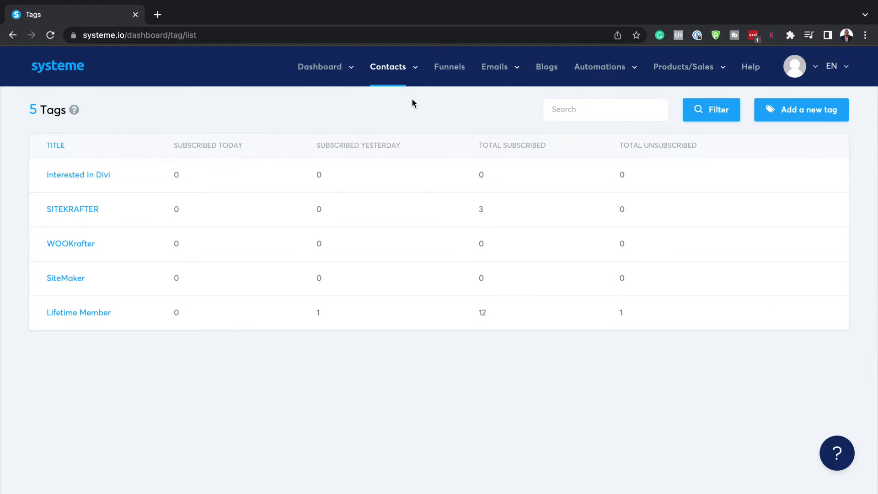
Step: Open the funnels list and check the status filter's options, keeping Active selected
left_click(448, 68)
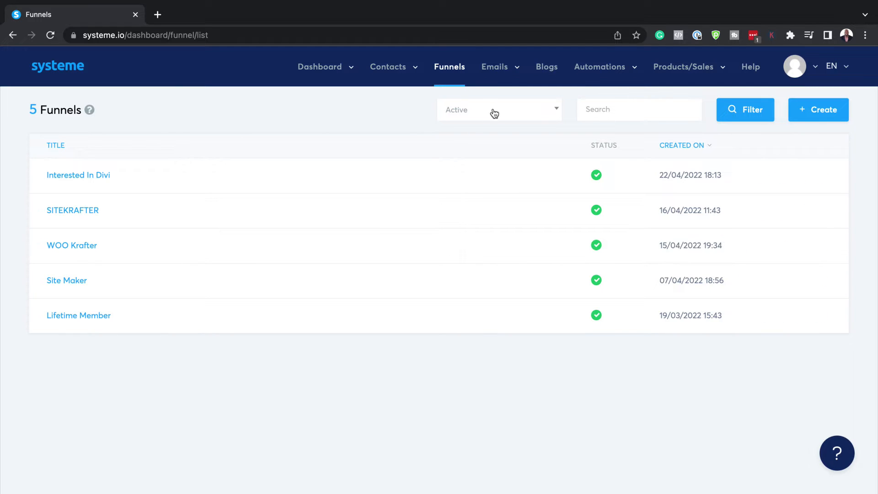
left_click(527, 113)
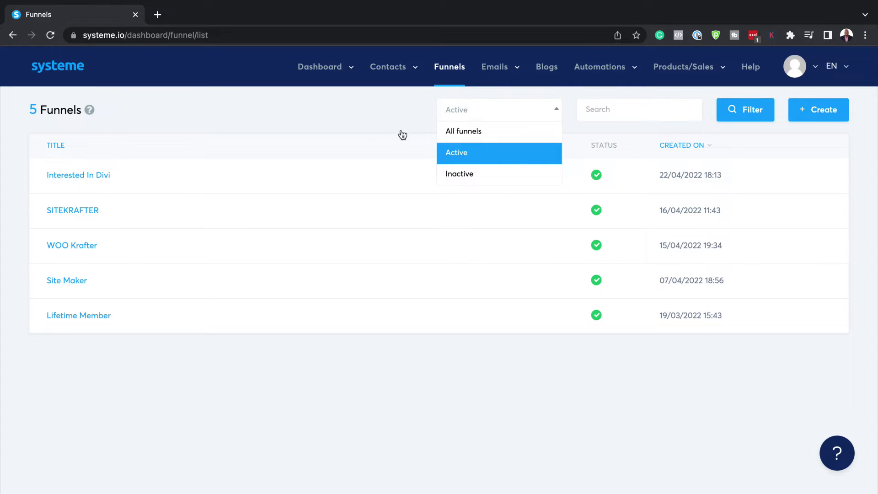
left_click(383, 119)
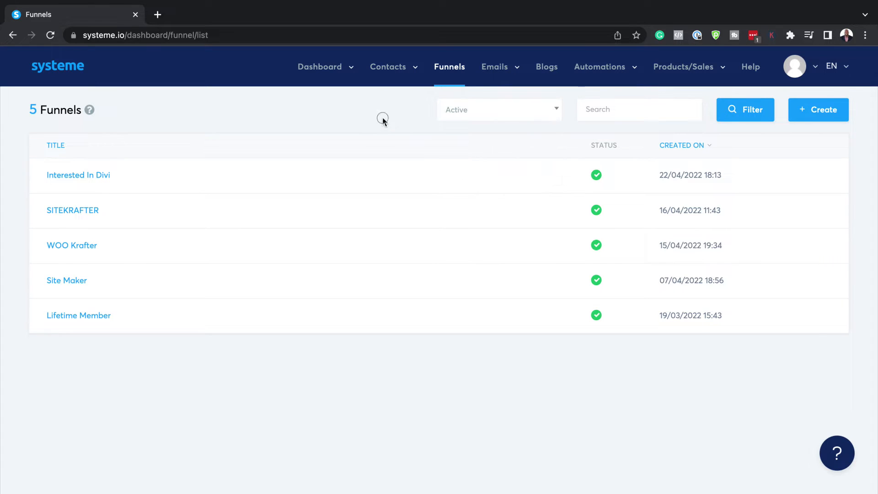
Step: Create a new funnel named Test with the Build an audience goal and U.S. Dollar as its currency
left_click(819, 114)
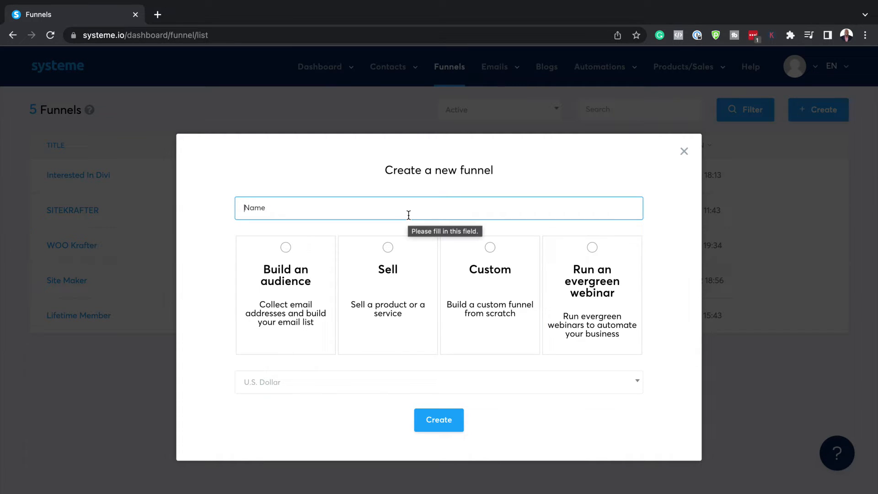
type("Test")
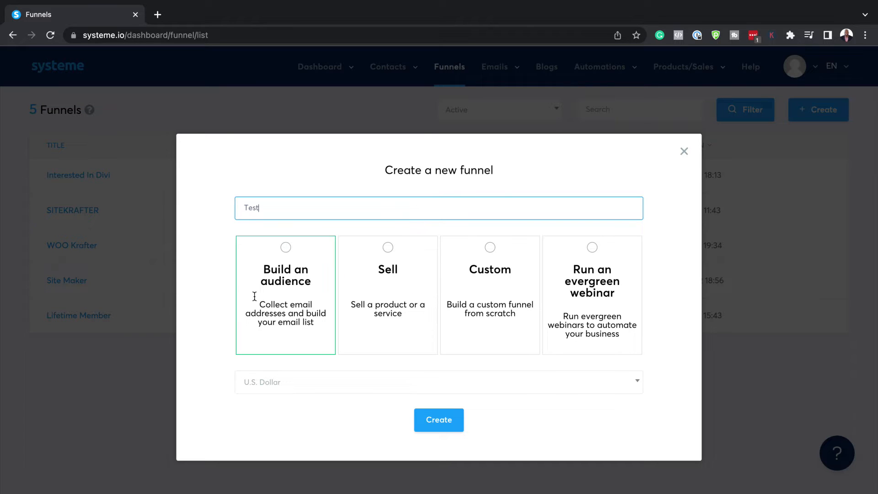
left_click(296, 295)
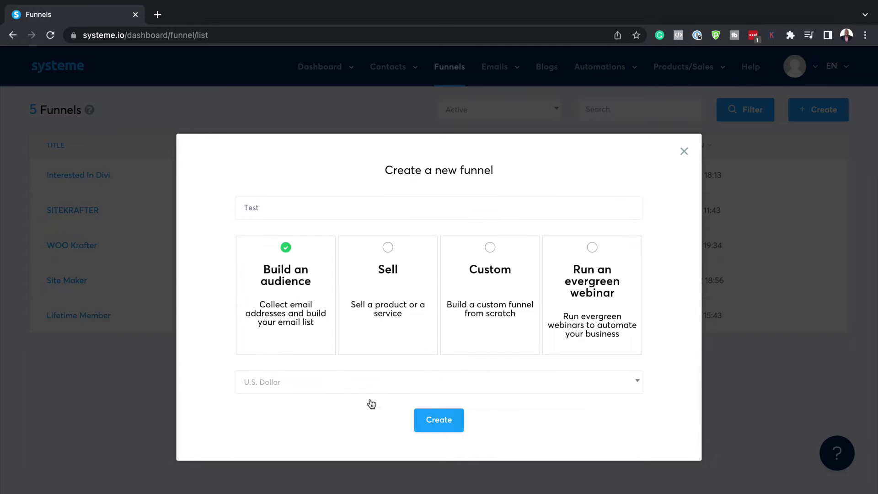
left_click(317, 388)
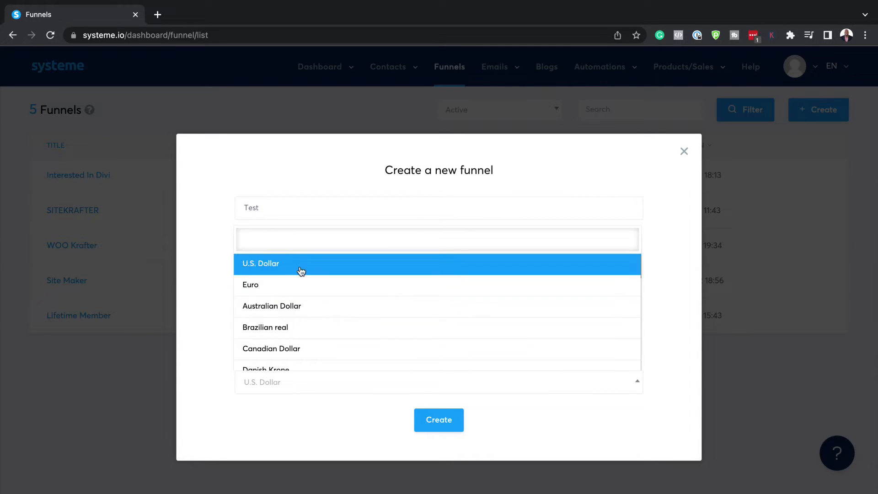
scroll(342, 322, "down", 1)
scroll(342, 322, "down", 6)
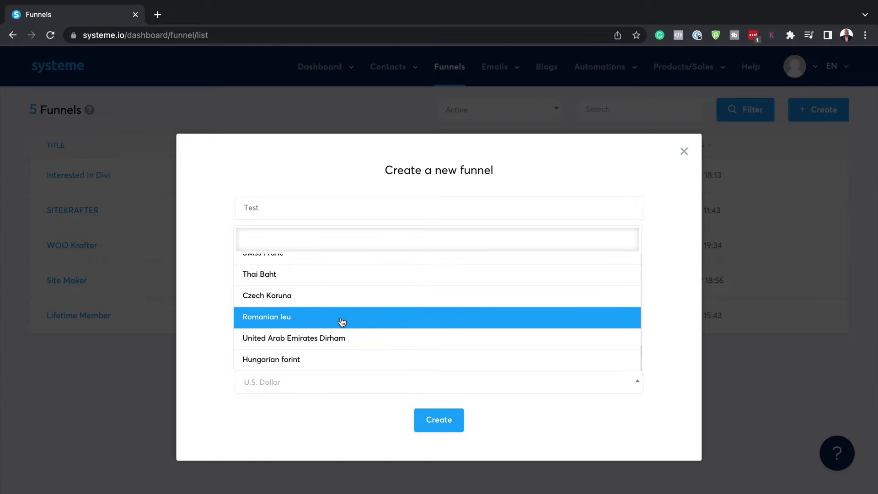
scroll(342, 322, "up", 8)
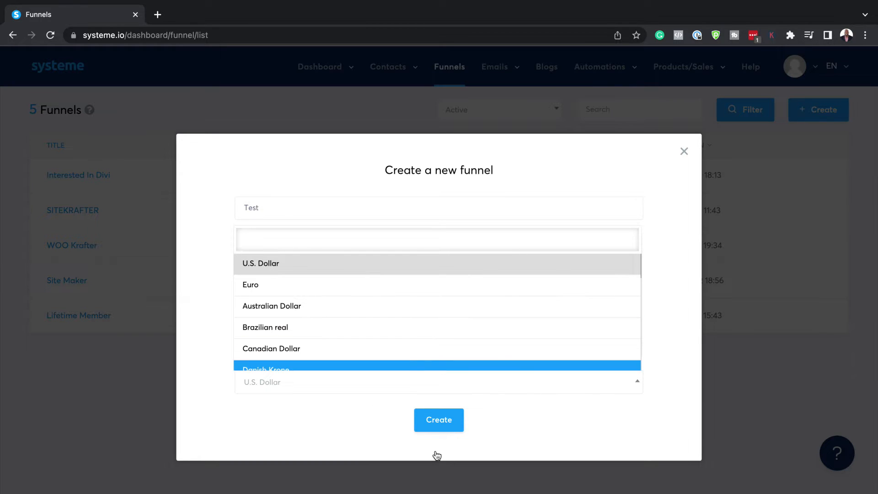
left_click(441, 424)
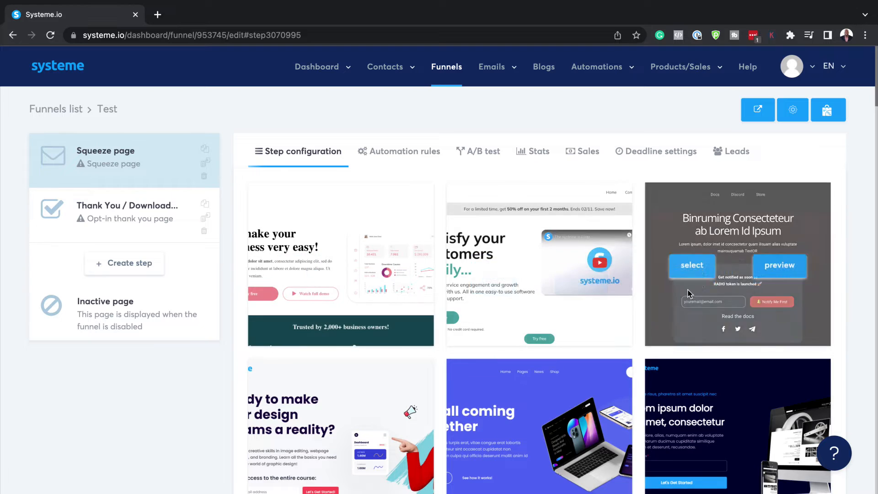
Step: Browse the squeeze page templates and select one for the Test funnel's squeeze page
scroll(508, 329, "down", 7)
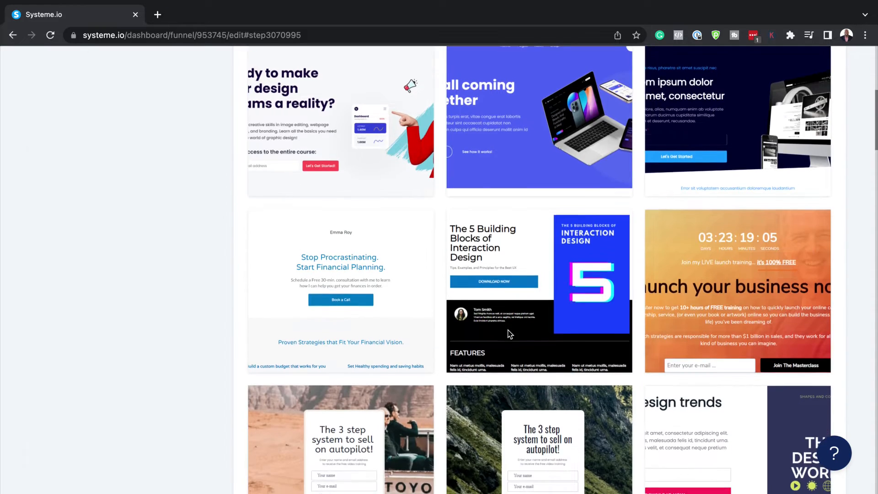
scroll(519, 352, "down", 3)
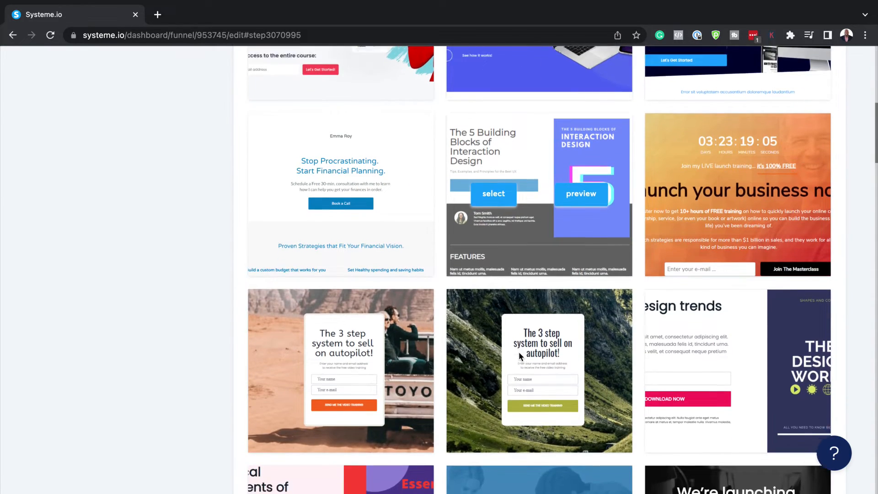
scroll(519, 351, "down", 11)
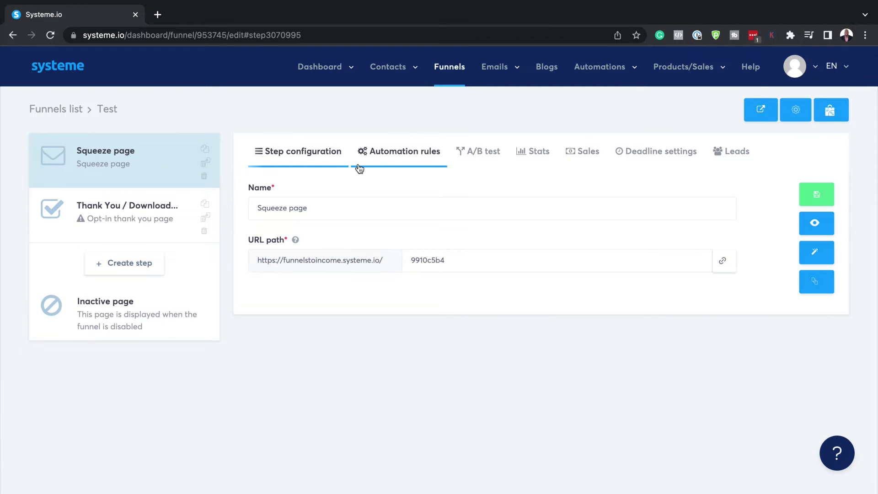
Step: View the Test funnel's sales list and its page view and opt-in stats
left_click(583, 151)
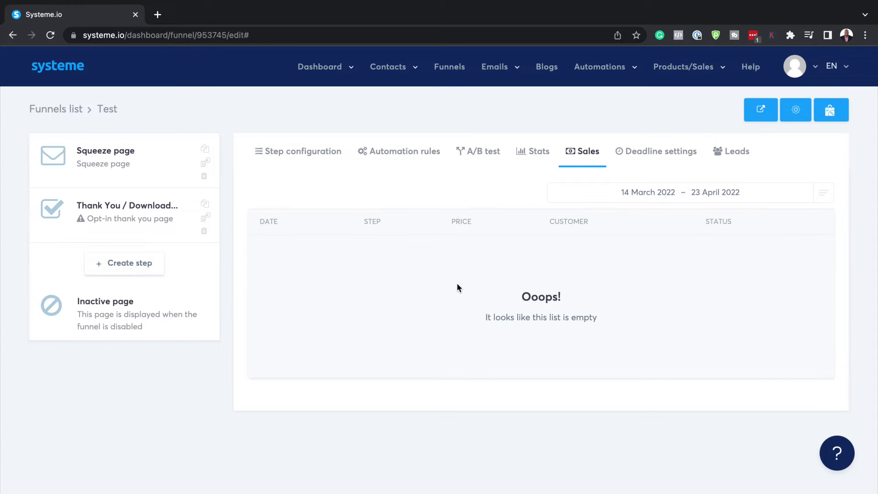
left_click(531, 152)
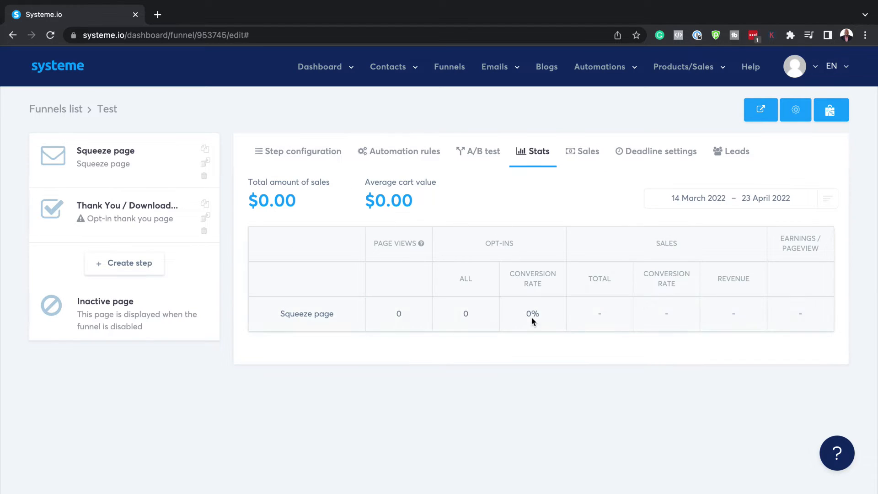
Step: Add a Page visited automation rule to the Test funnel's squeeze page and look over the actions it offers
left_click(426, 159)
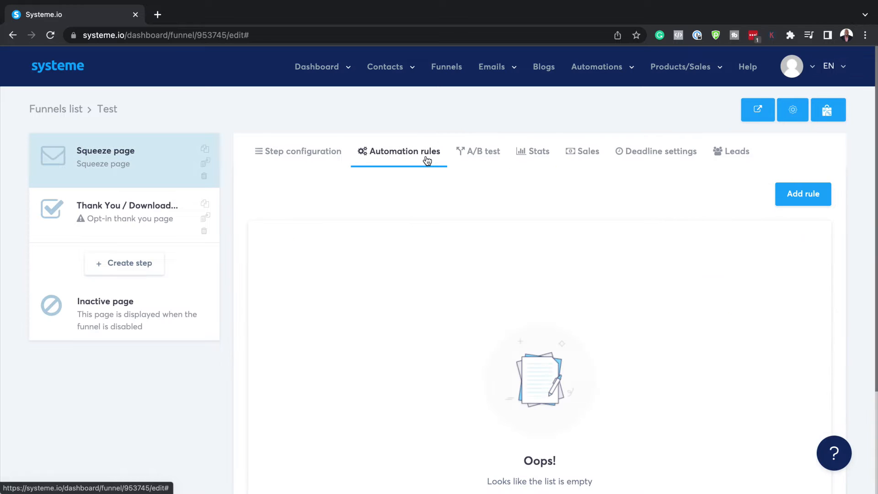
left_click(807, 198)
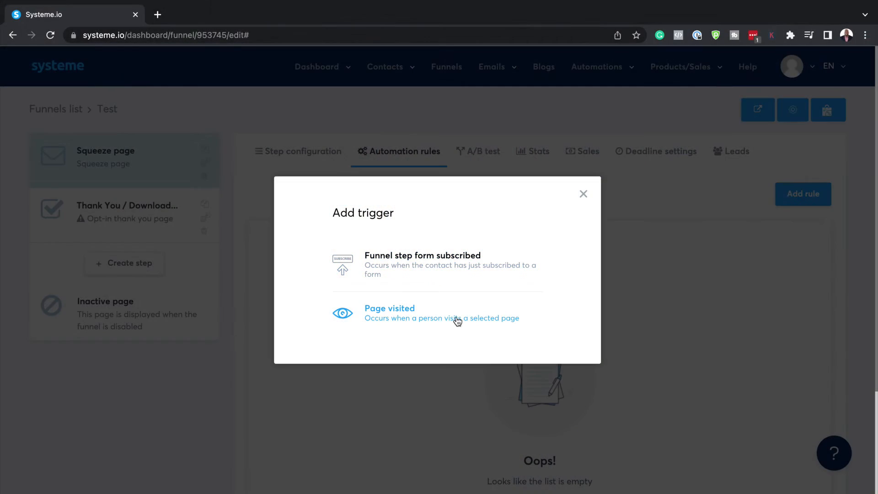
left_click(414, 318)
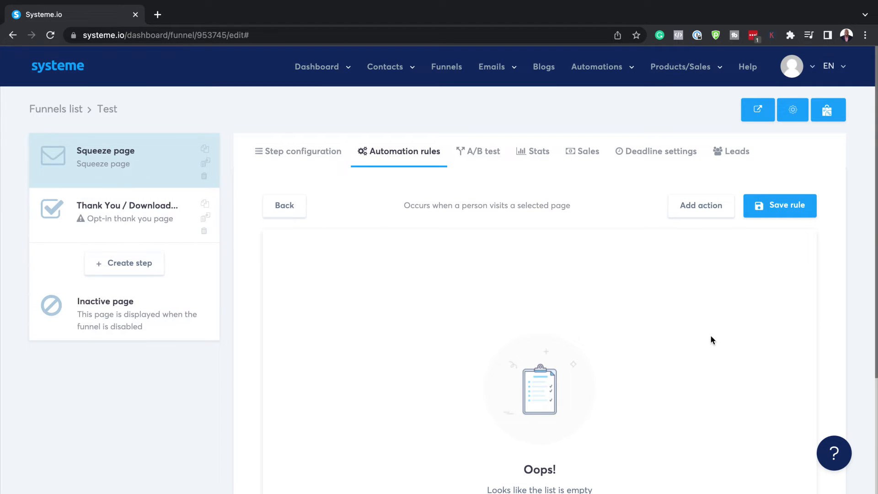
left_click(694, 211)
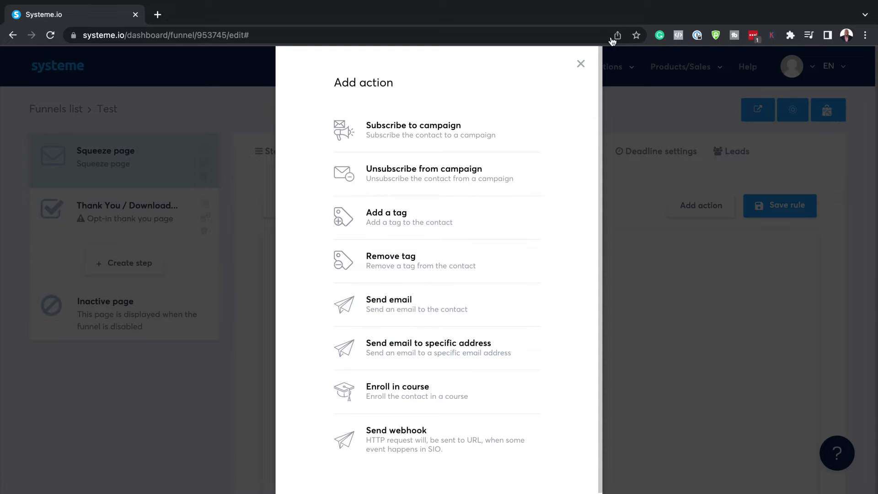
left_click(581, 64)
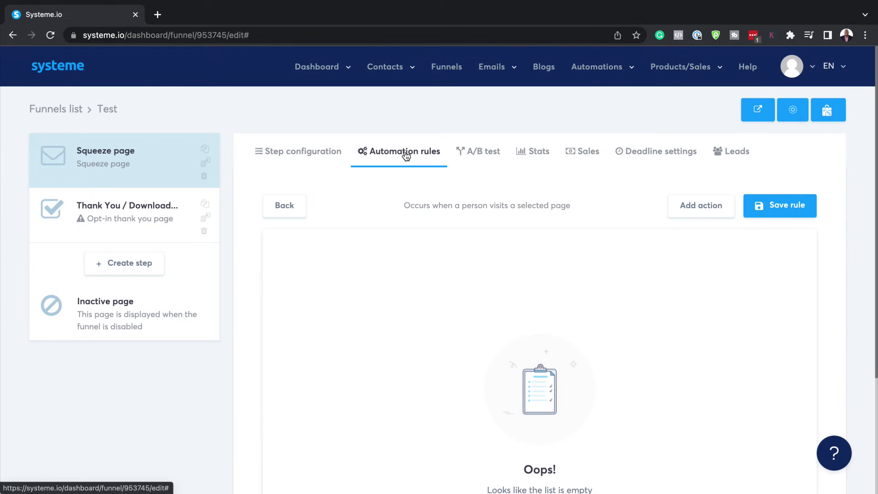
Step: View the Test funnel's A/B test section and its deadline settings
left_click(493, 153)
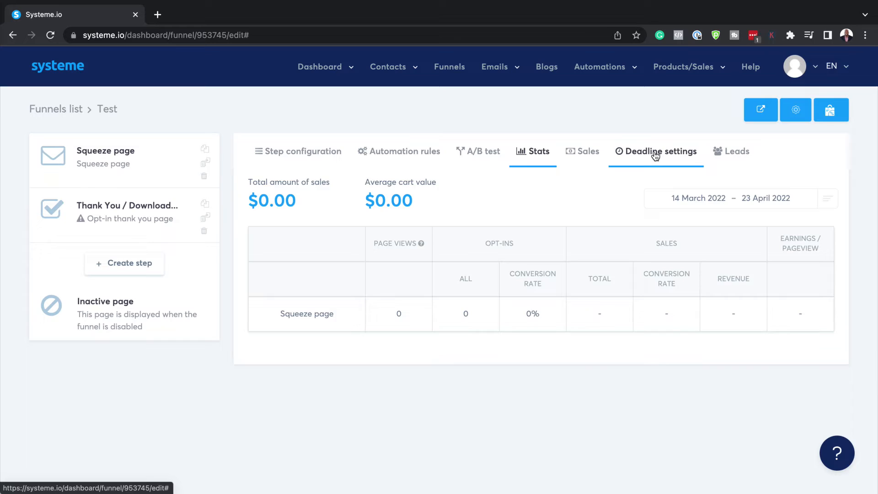
left_click(655, 156)
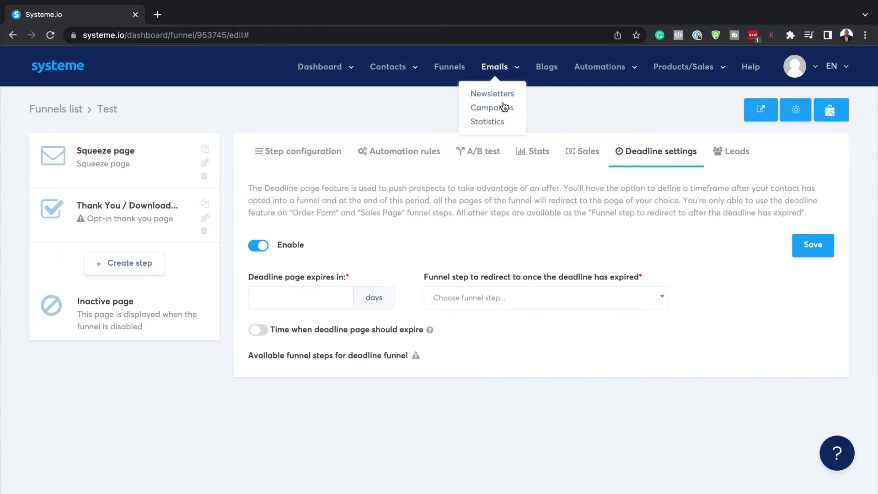
Step: Open the newsletters list and review the new newsletter form with its Visual and Classic editor options, leaving without creating one
left_click(504, 97)
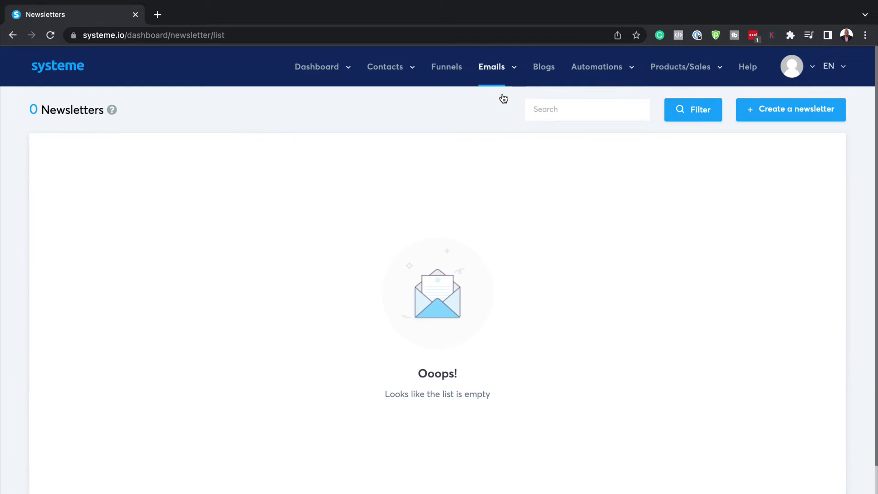
left_click(807, 113)
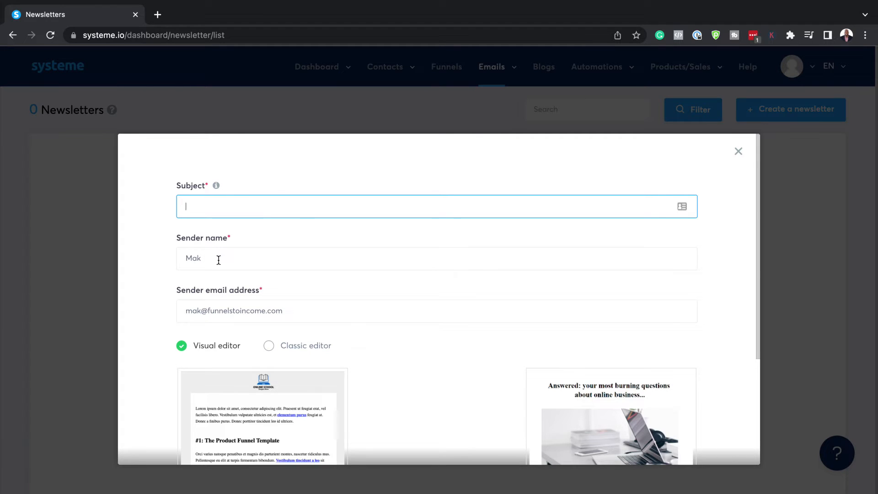
scroll(239, 265, "down", 3)
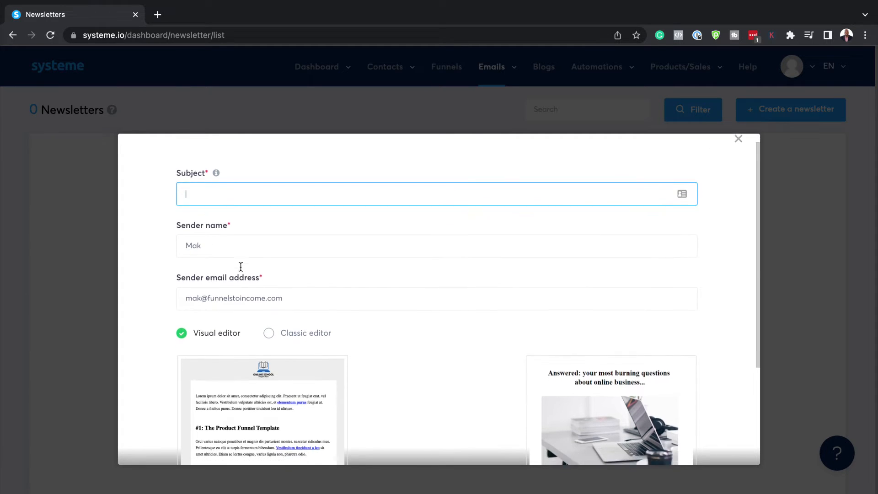
scroll(372, 312, "down", 2)
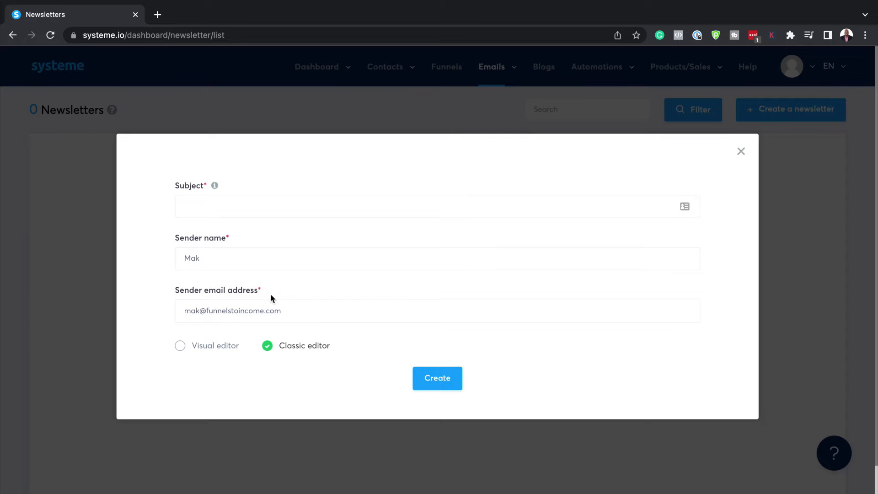
left_click(741, 152)
Step: Open the email statistics and review the sent, opened, spam report and bounced charts down to the Emails table
mouse_move(499, 75)
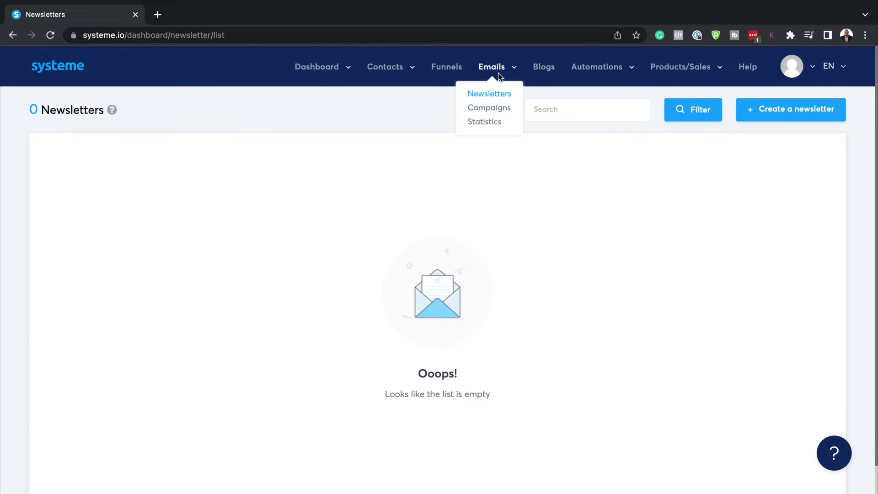
left_click(484, 123)
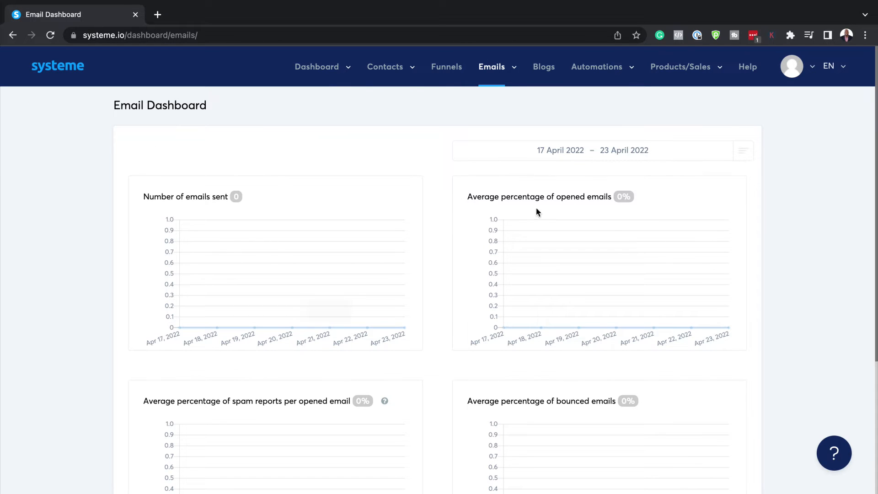
scroll(317, 299, "down", 4)
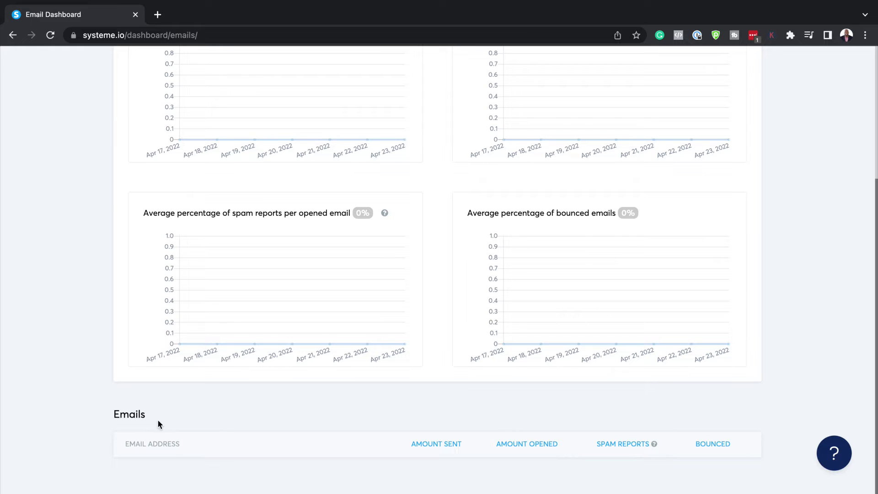
scroll(215, 400, "up", 4)
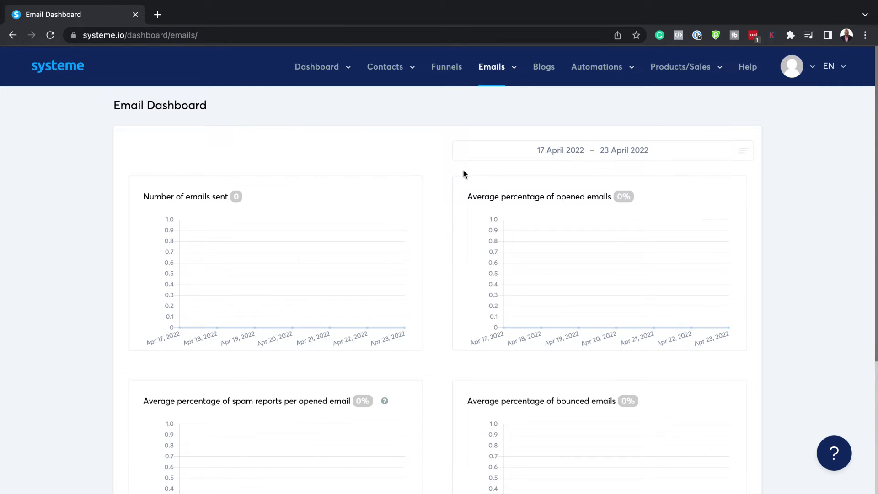
Step: Open the blogs list, start a new blog and browse the form's fields and available blog templates
left_click(543, 70)
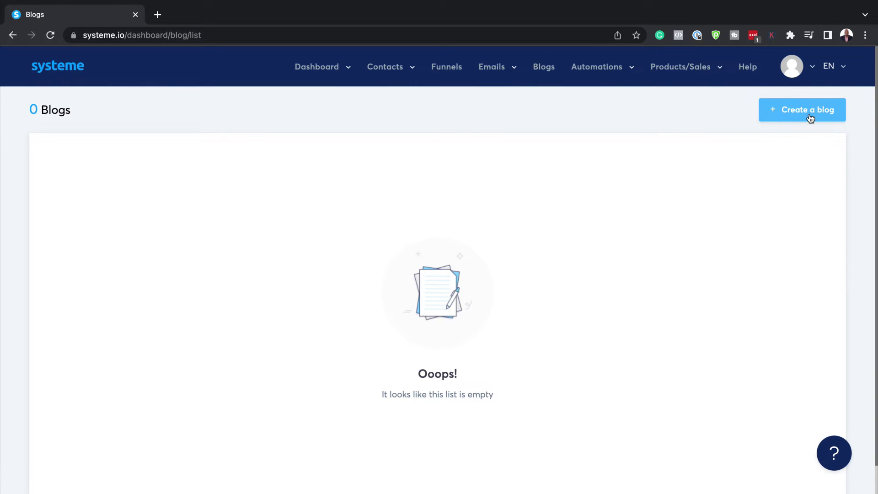
left_click(810, 118)
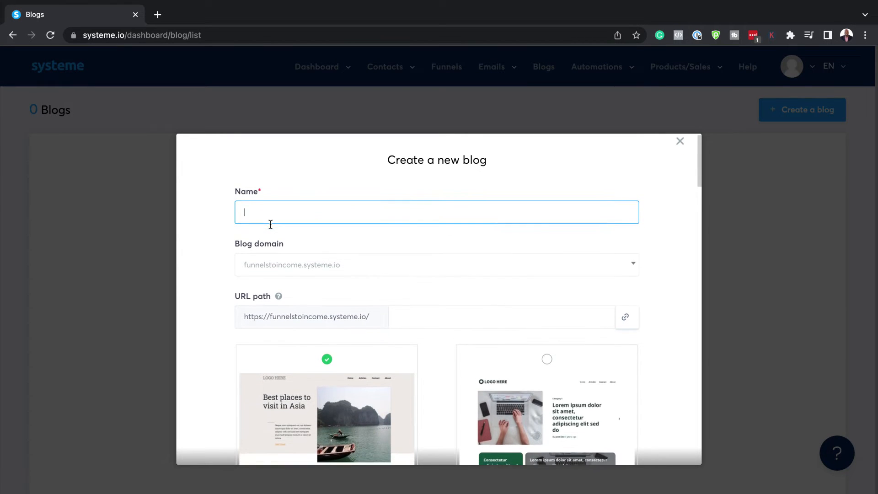
scroll(271, 224, "down", 2)
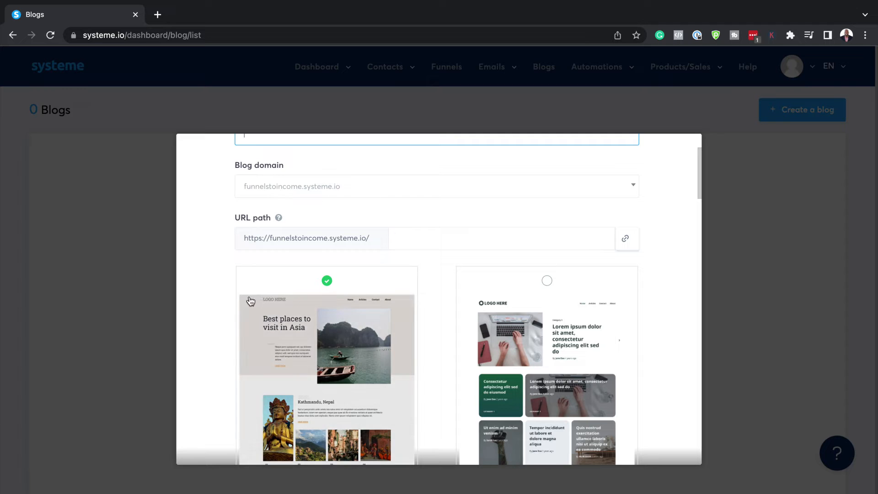
scroll(237, 298, "down", 1)
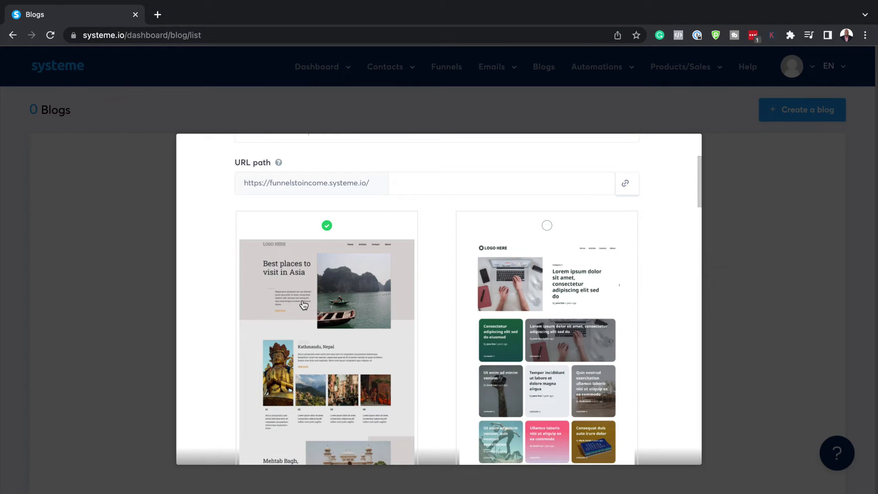
scroll(311, 297, "down", 1)
scroll(332, 319, "down", 3)
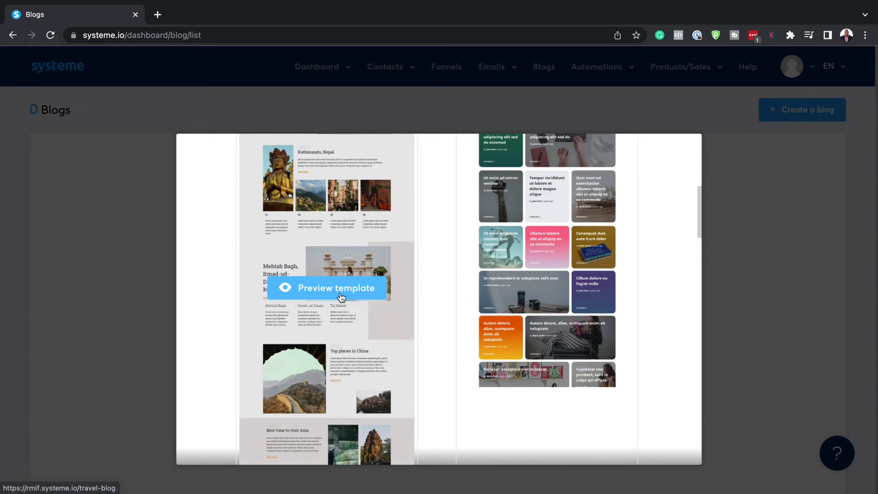
Step: Preview the travel blog template's home page, return to the Blogs page and close the new blog form without creating a blog
left_click(341, 296)
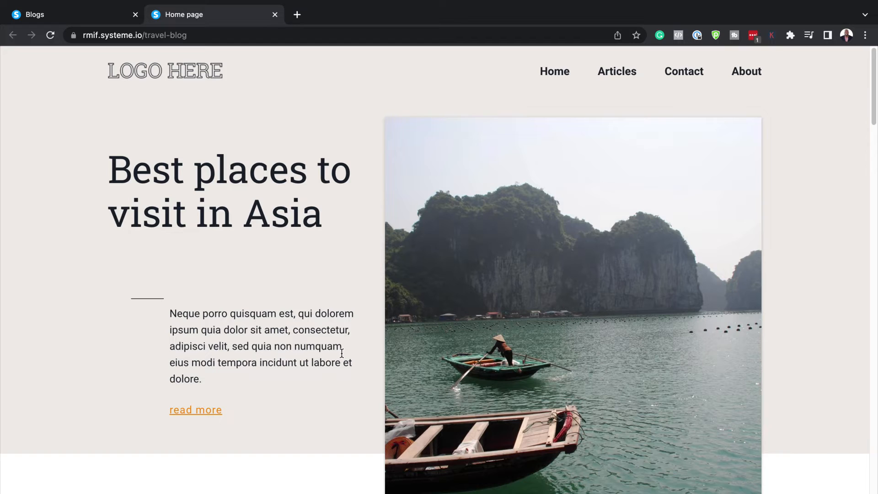
scroll(342, 353, "down", 8)
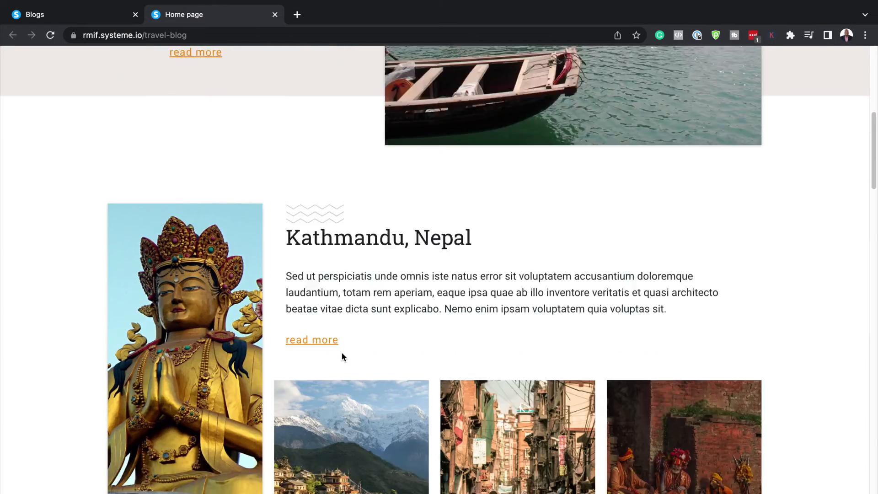
scroll(343, 357, "down", 20)
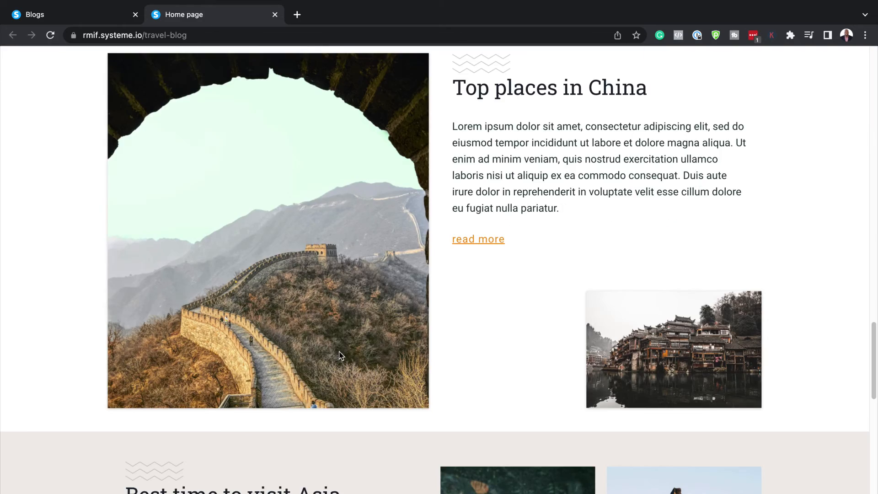
scroll(473, 362, "down", 10)
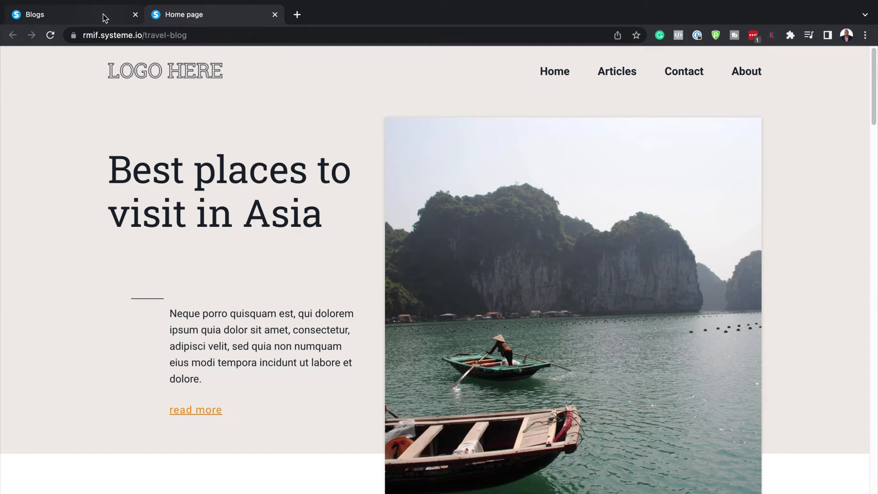
left_click(103, 17)
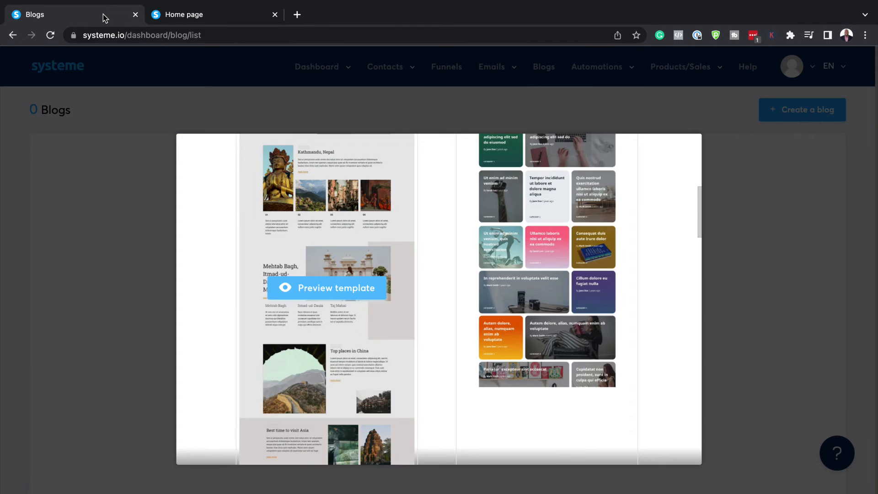
scroll(681, 295, "up", 7)
left_click(804, 201)
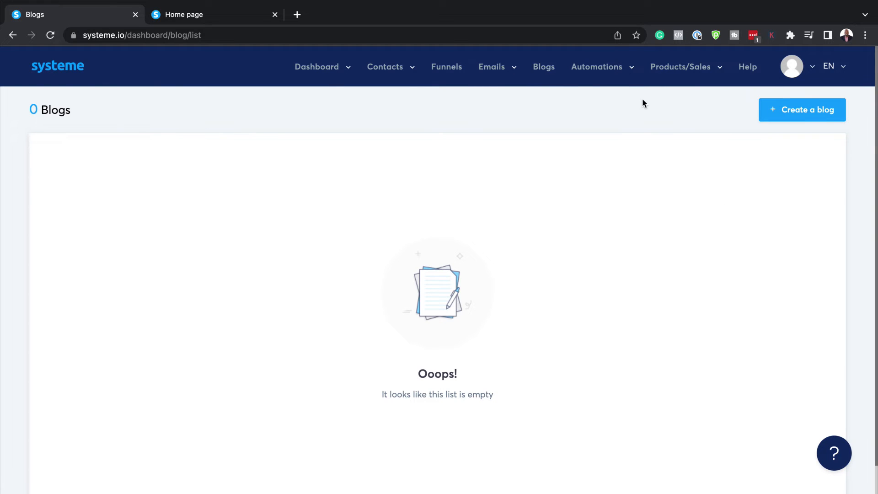
Step: Open the Funnel step form subscribed rule from the automation rules list and check which actions can be added to it
mouse_move(625, 68)
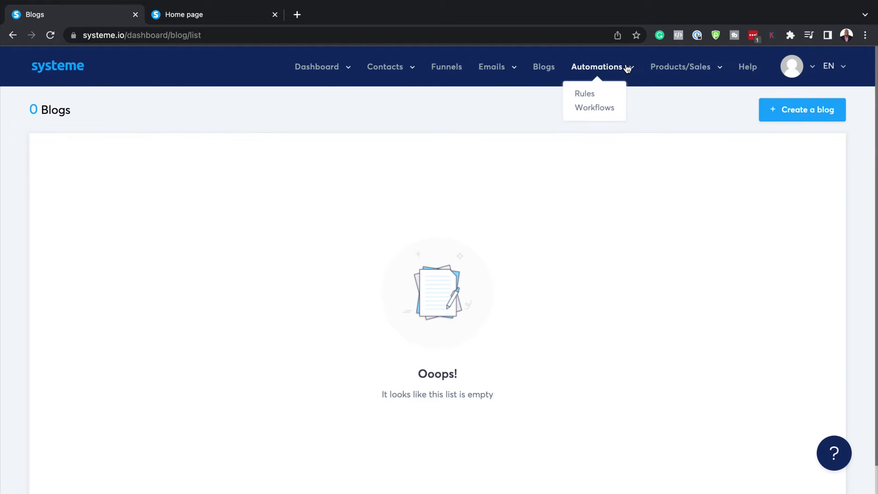
left_click(594, 99)
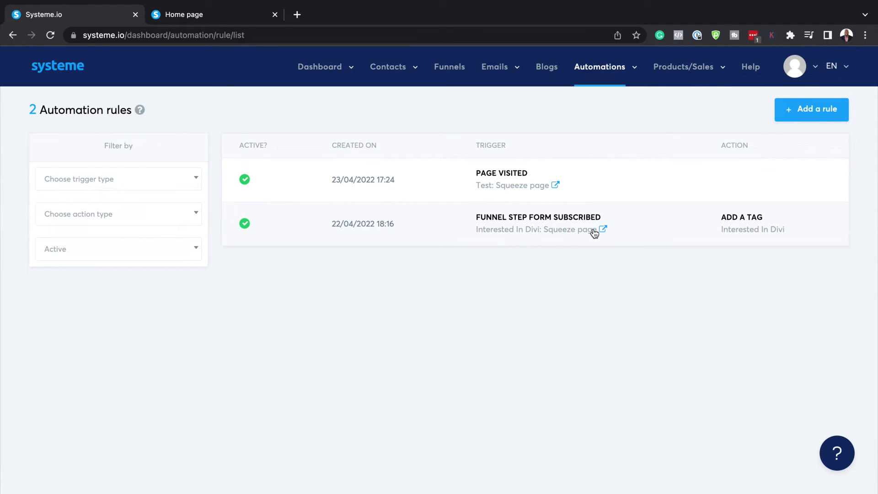
left_click(543, 222)
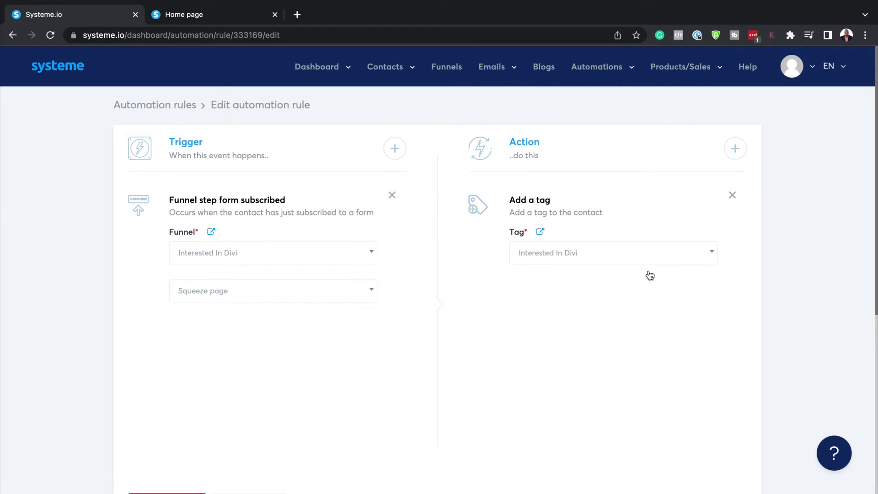
left_click(741, 149)
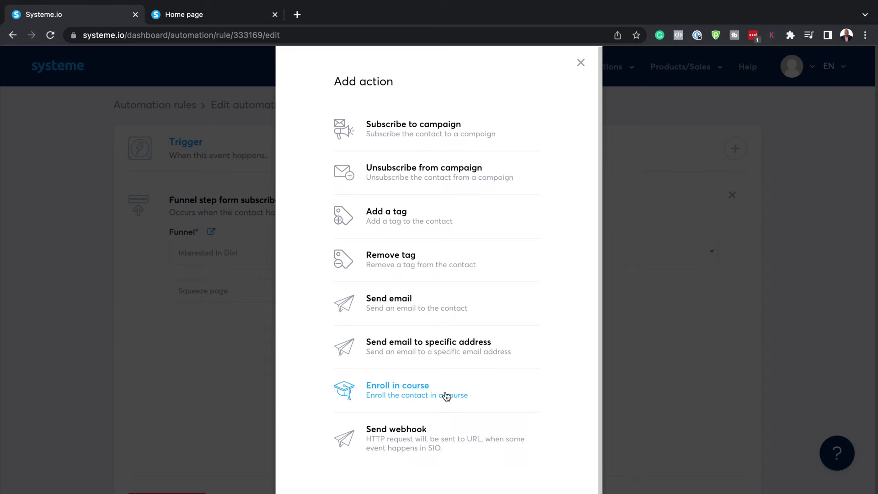
left_click(245, 394)
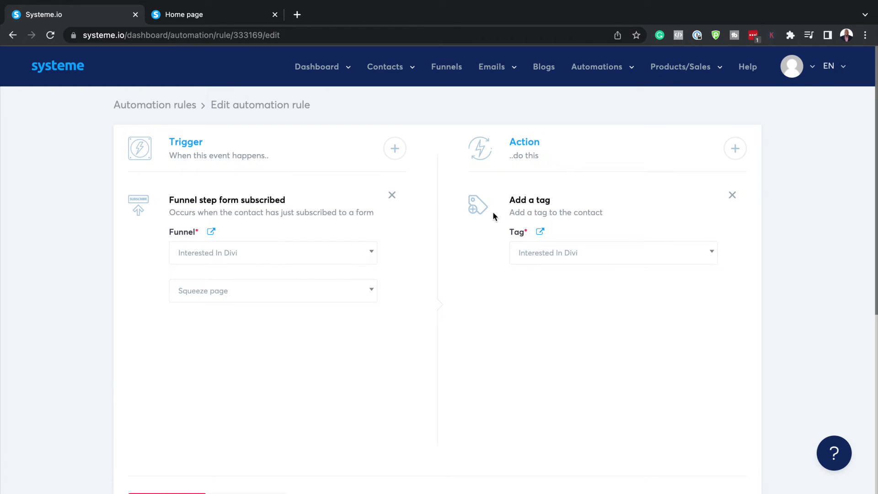
Step: Open the Lifetime Member workflow in the builder and check which actions can be added after the New sale was made trigger
mouse_move(597, 69)
left_click(595, 108)
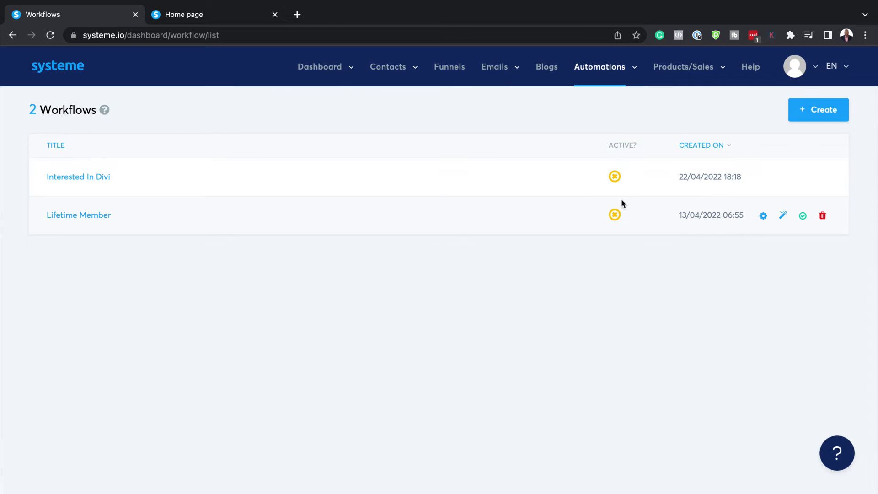
left_click(783, 214)
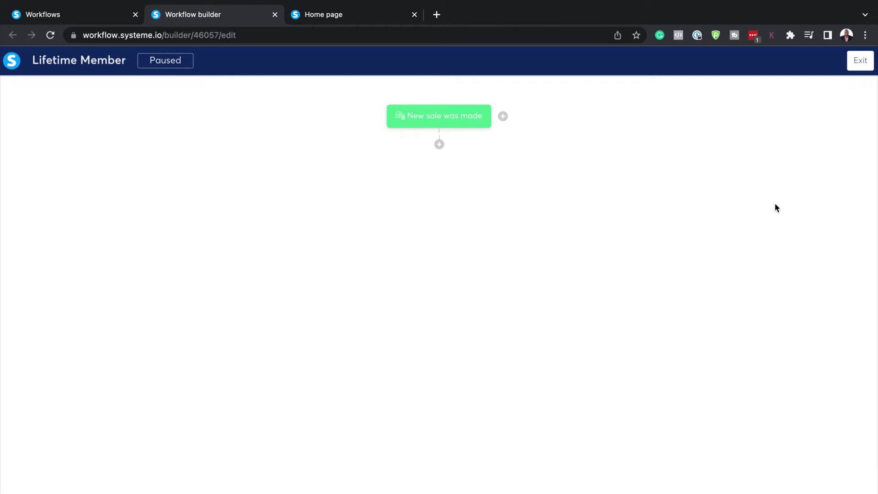
left_click(439, 144)
left_click(376, 230)
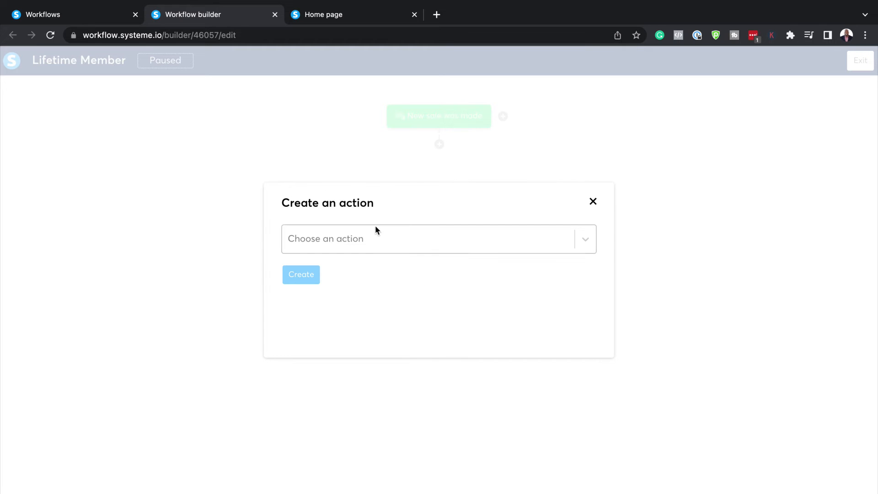
left_click(376, 238)
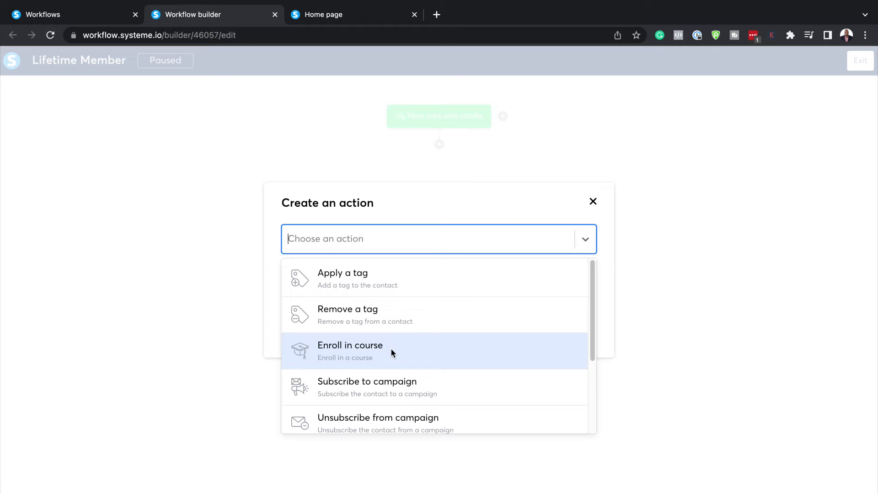
scroll(446, 379, "down", 1)
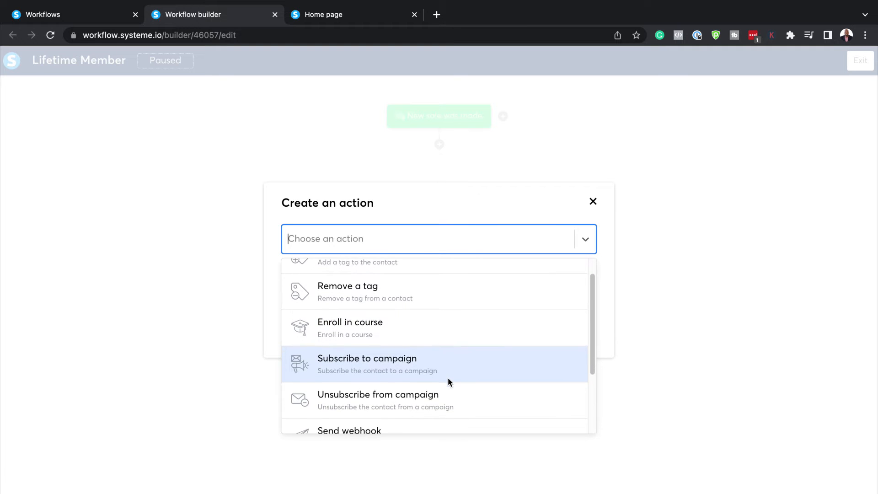
scroll(448, 379, "down", 4)
left_click(194, 279)
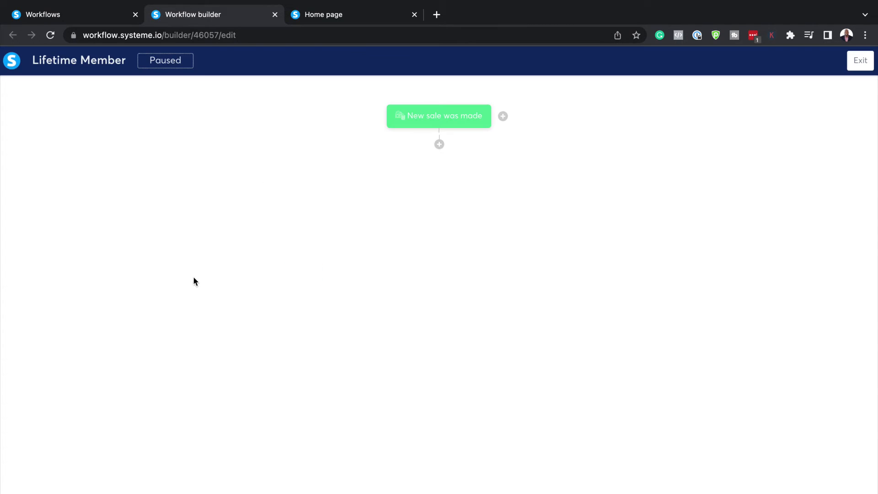
Step: Add an Email clicked decision below the New sale was made trigger for the email "Important: confirm your subscription"
left_click(439, 145)
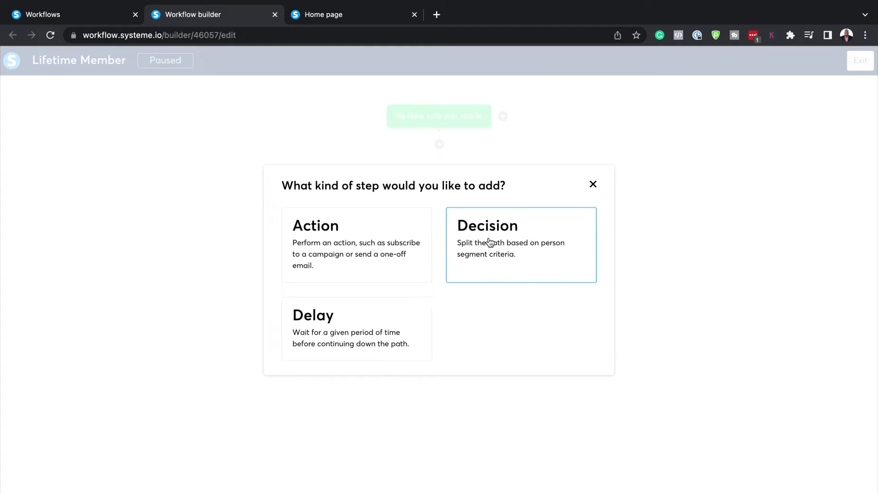
left_click(514, 248)
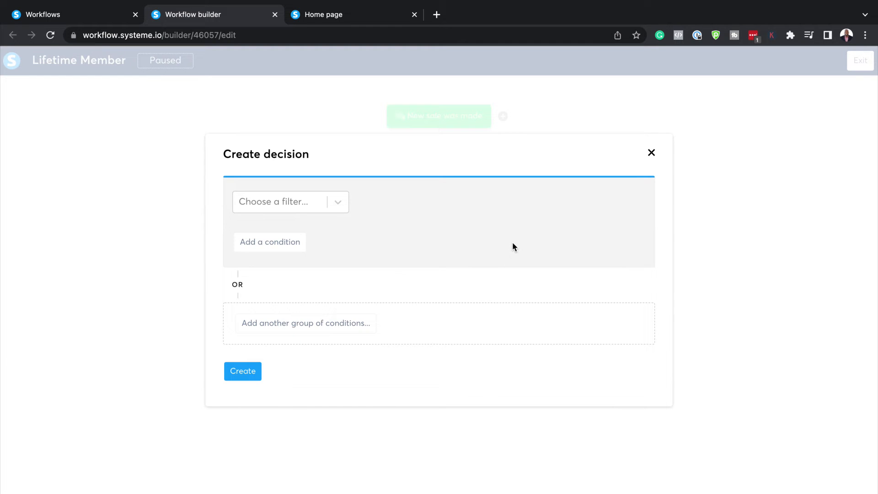
left_click(338, 205)
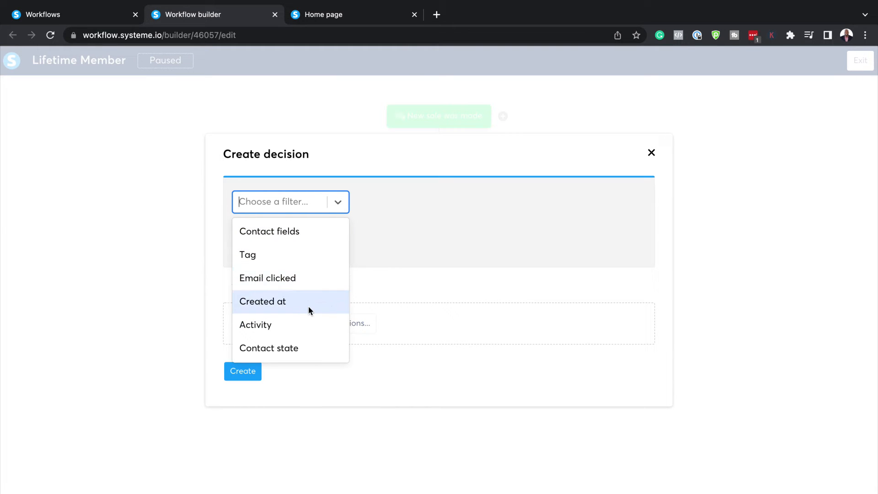
left_click(301, 280)
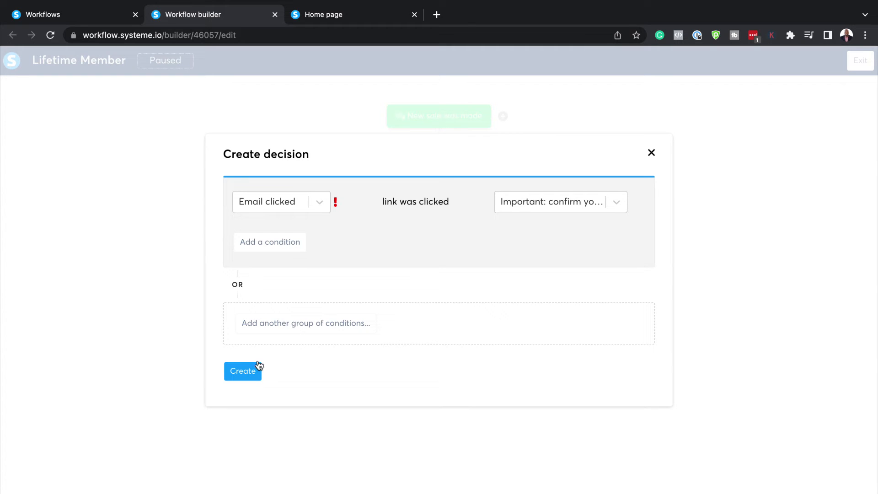
left_click(250, 375)
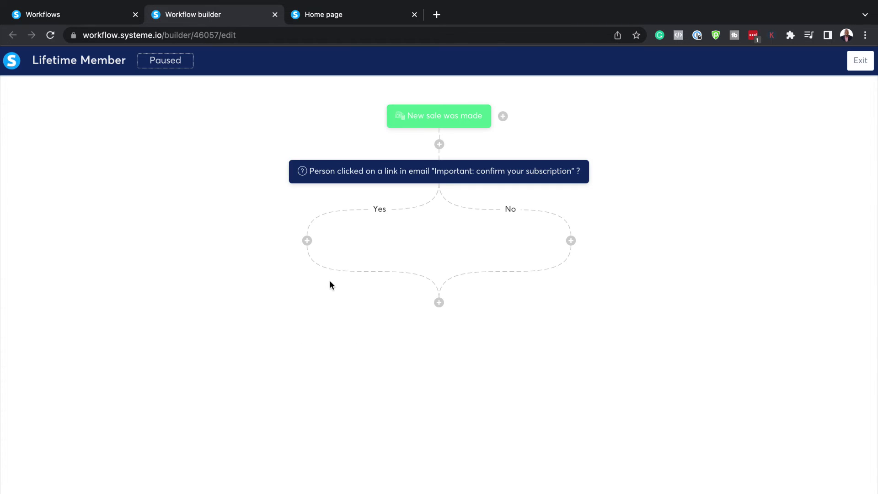
Step: Add a delay of 1 hour to the decision's Yes branch and dismiss the step type chooser
mouse_move(323, 179)
left_click(307, 241)
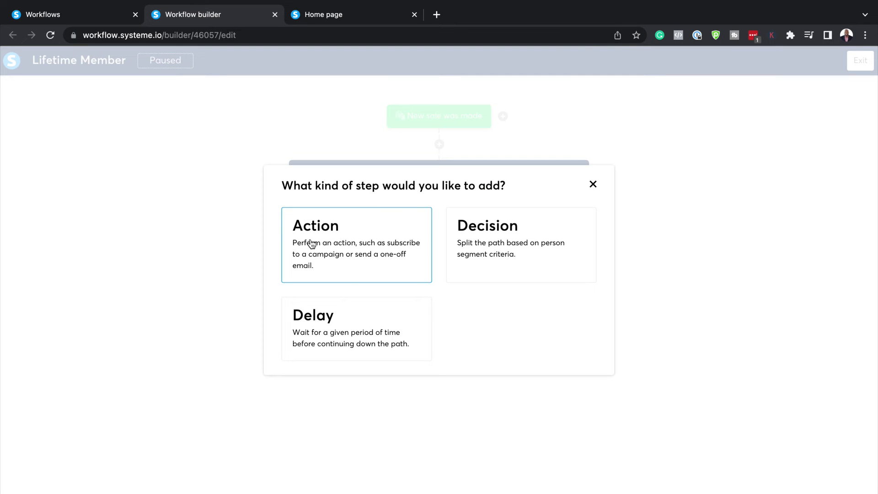
left_click(344, 329)
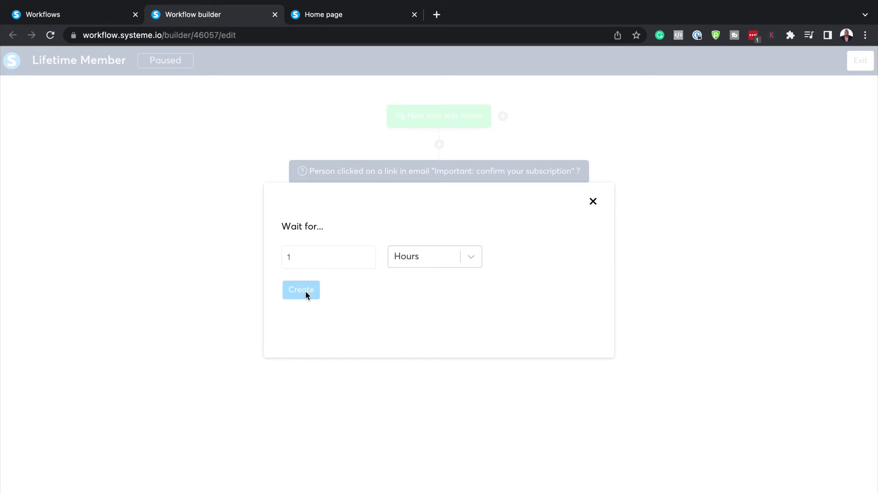
left_click(302, 290)
left_click(307, 296)
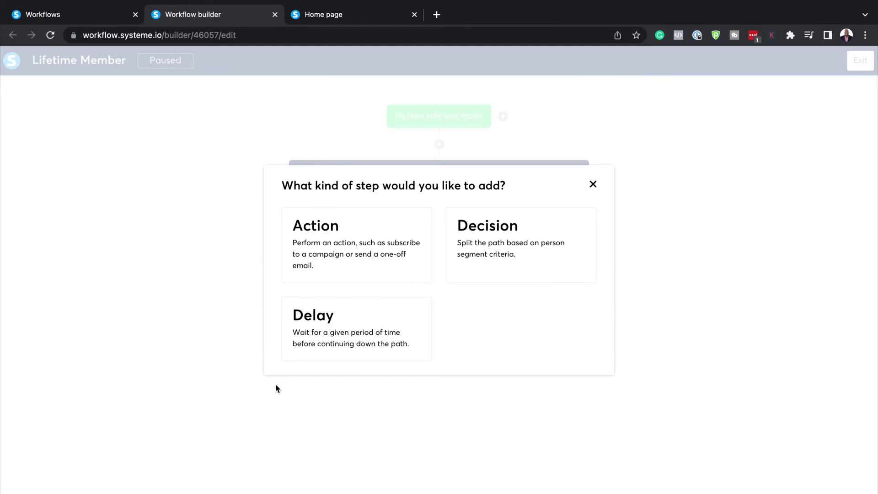
left_click(231, 335)
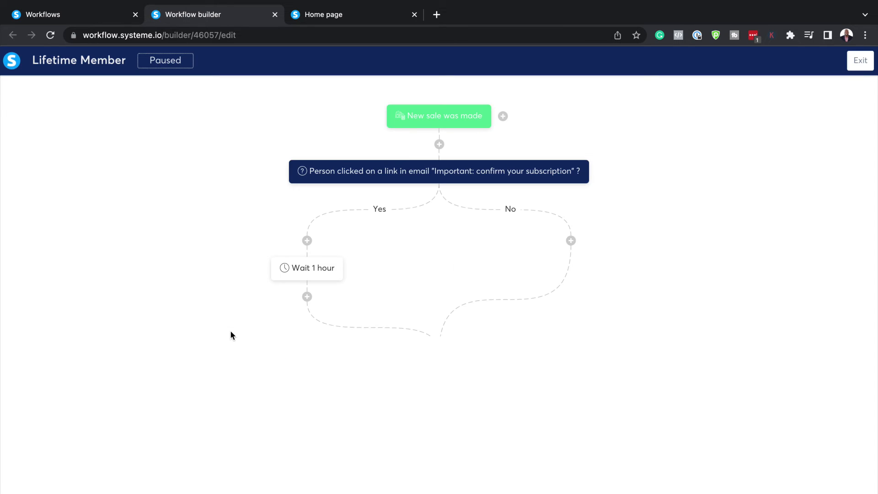
Step: Check the step types offered for the decision's No branch without adding one, and exit the workflow builder
left_click(572, 241)
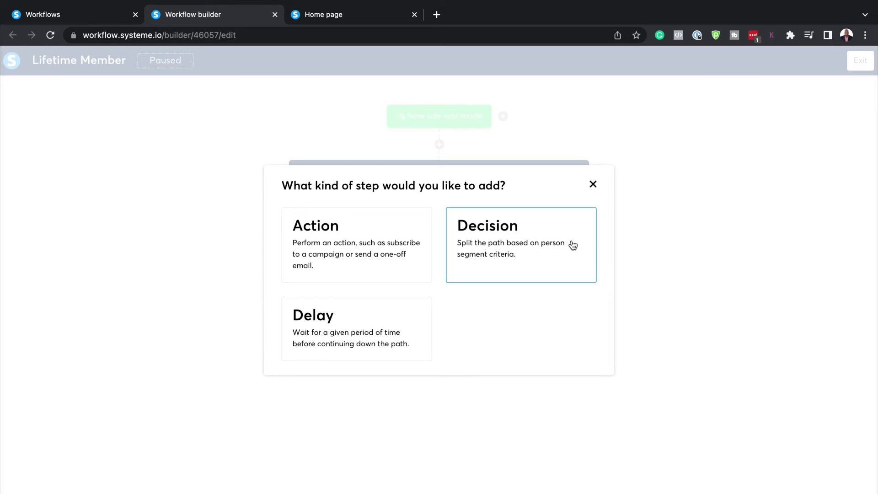
left_click(220, 235)
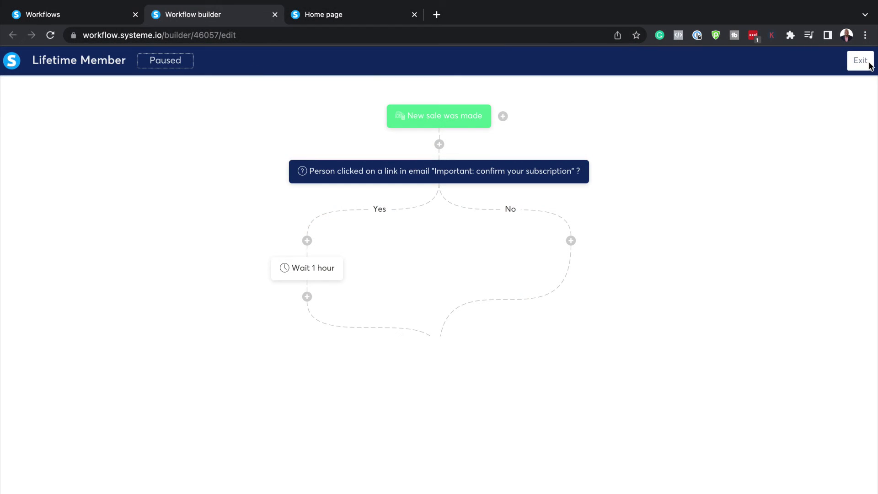
left_click(869, 64)
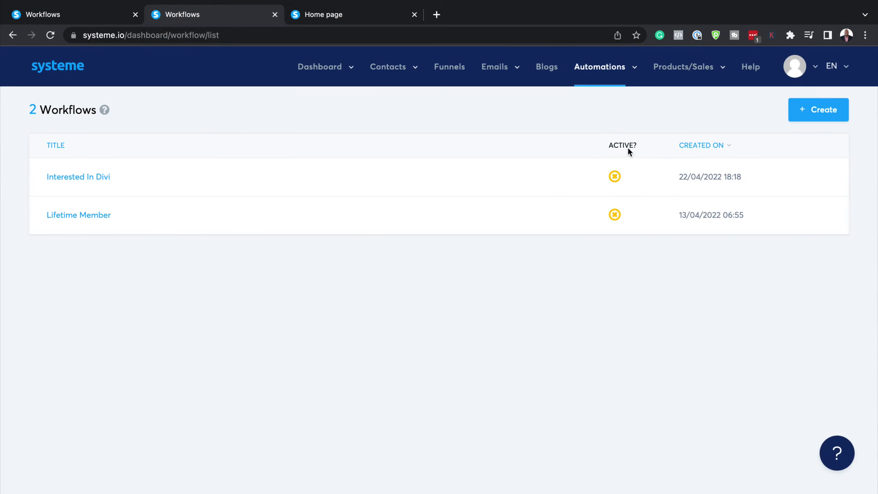
Step: Open the Site Krafter 50% OFF coupon from the coupons list, view its expiration date picker and return to the list unchanged
mouse_move(706, 74)
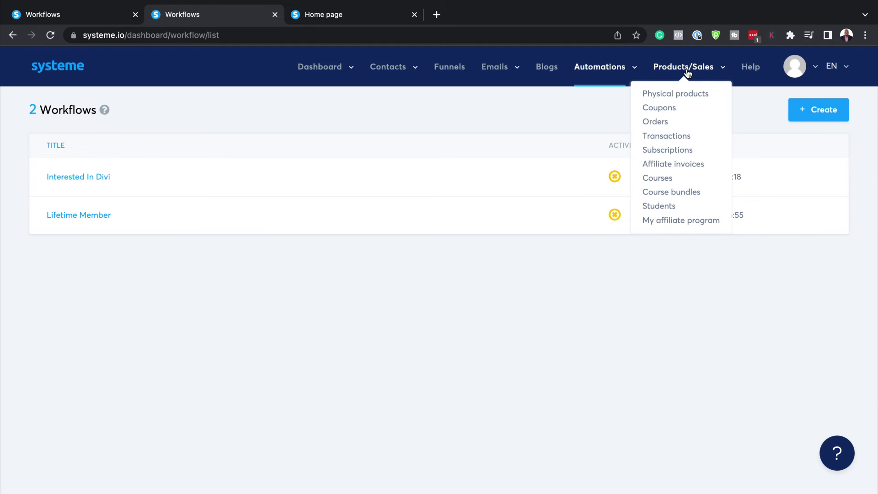
left_click(672, 111)
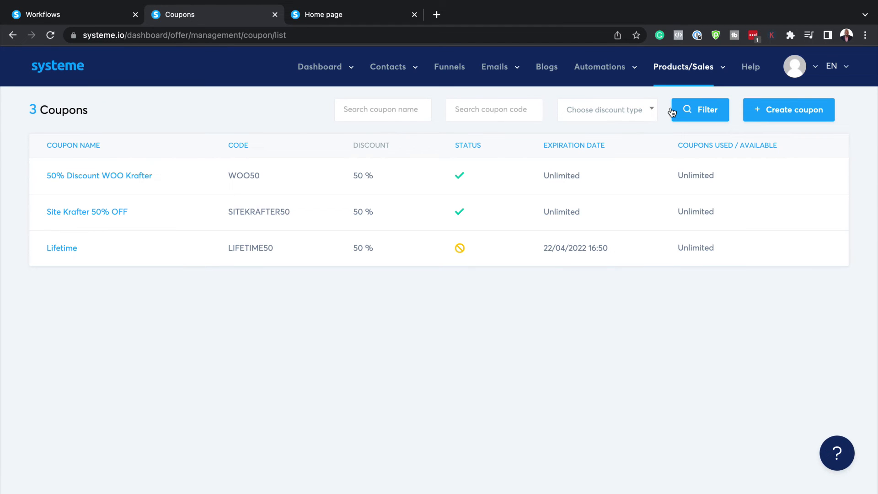
mouse_move(276, 263)
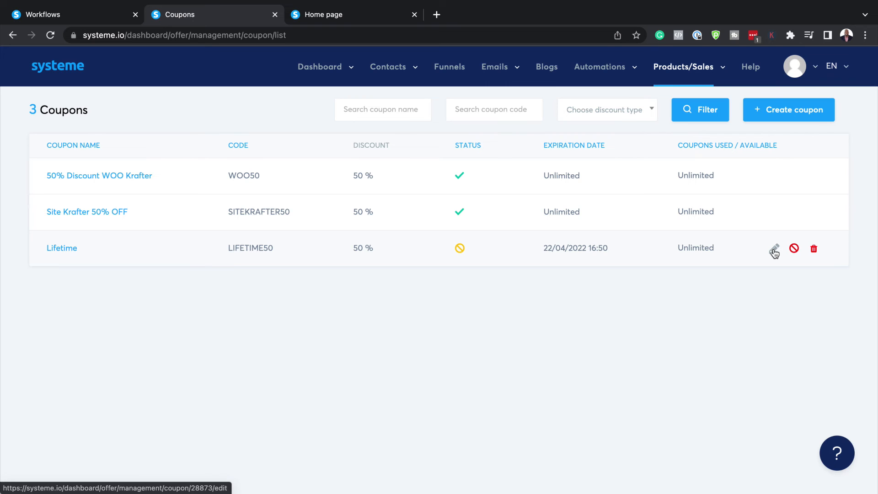
left_click(774, 213)
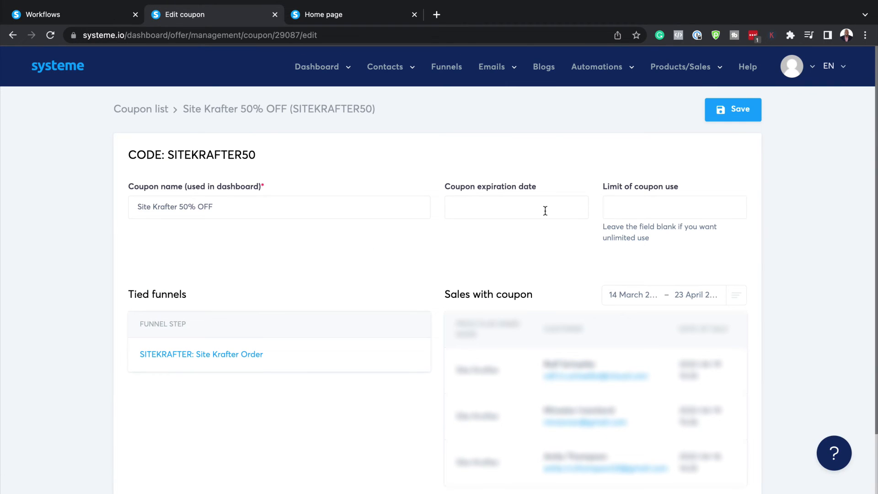
left_click(469, 201)
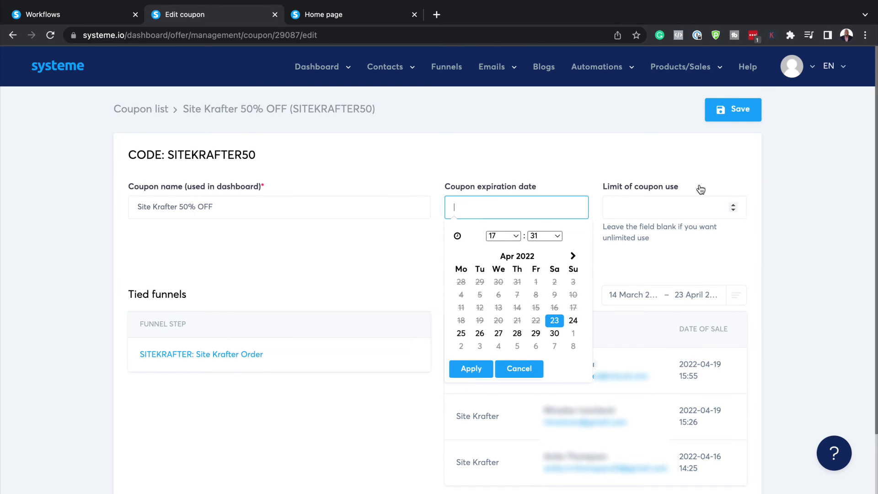
left_click(13, 36)
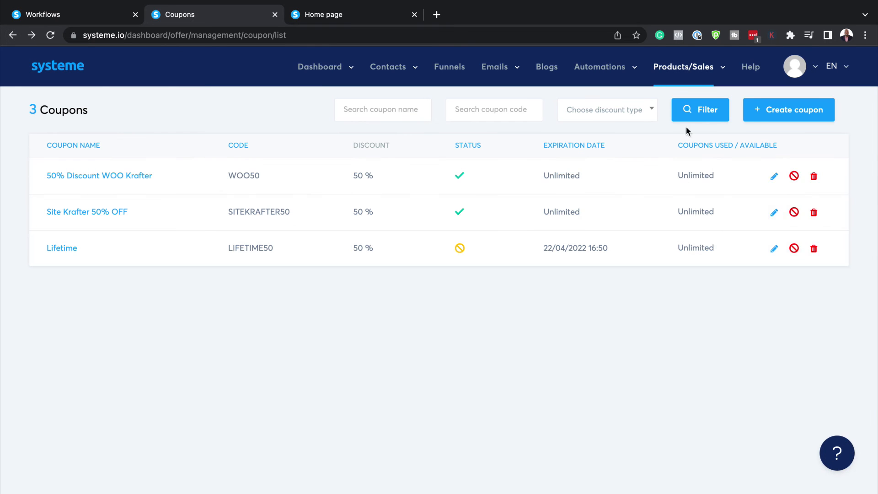
Step: View the Orders page and the Transactions list
mouse_move(681, 70)
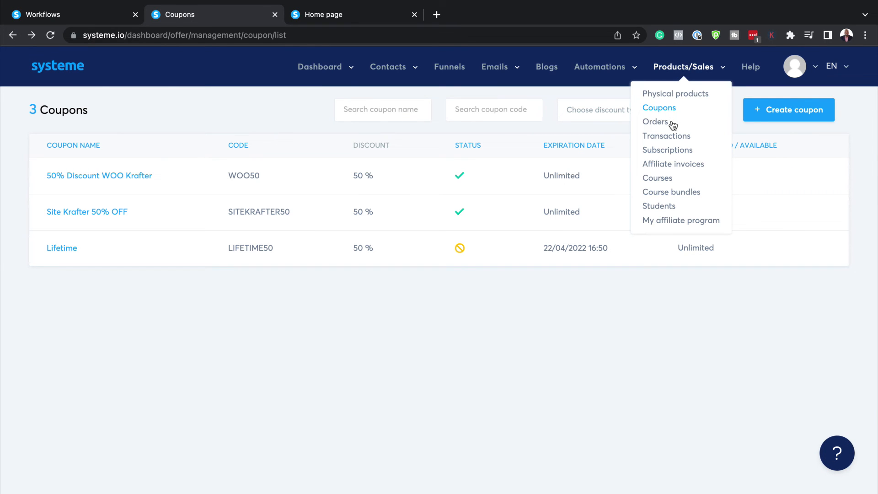
left_click(656, 124)
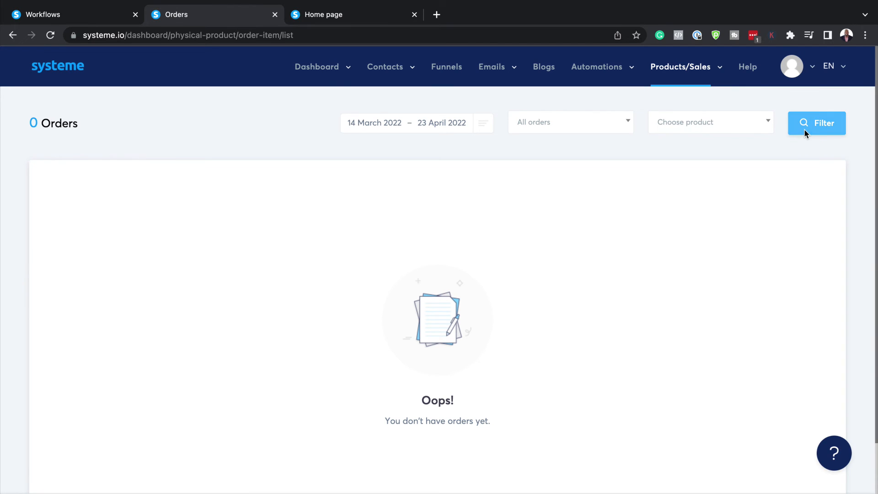
mouse_move(681, 75)
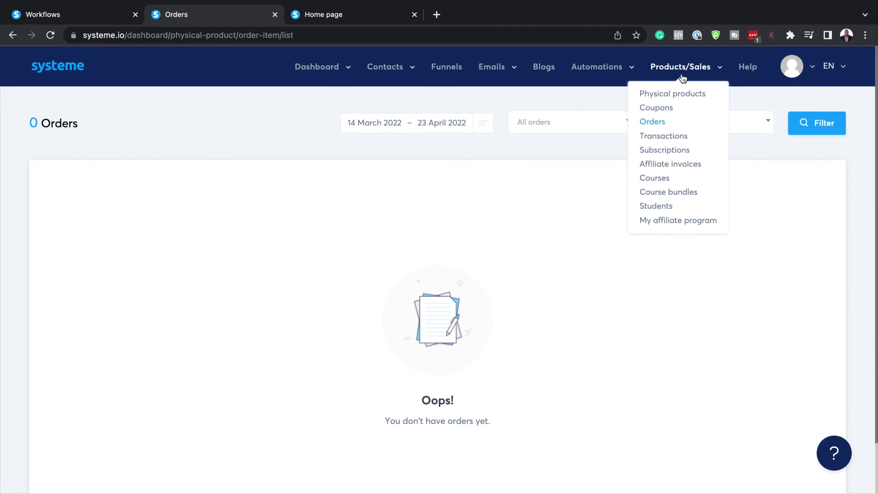
left_click(683, 139)
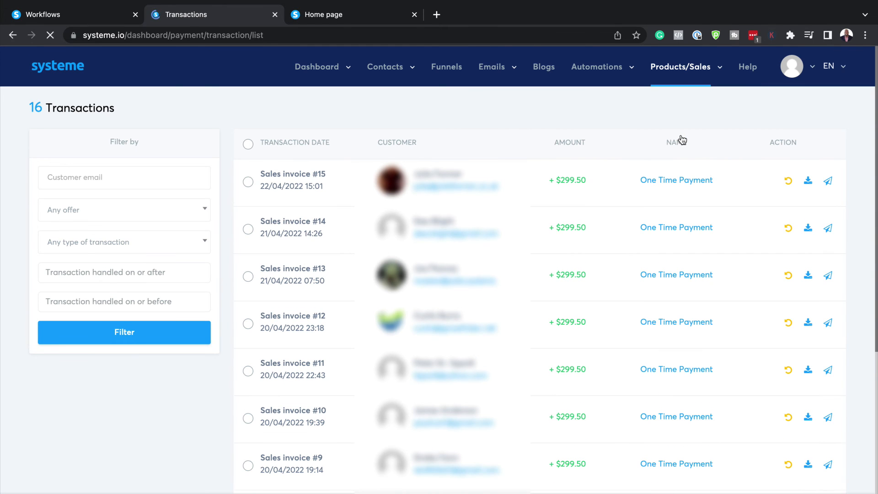
Step: Open the courses list and view the curriculum of the Online Business Mastery course
mouse_move(680, 73)
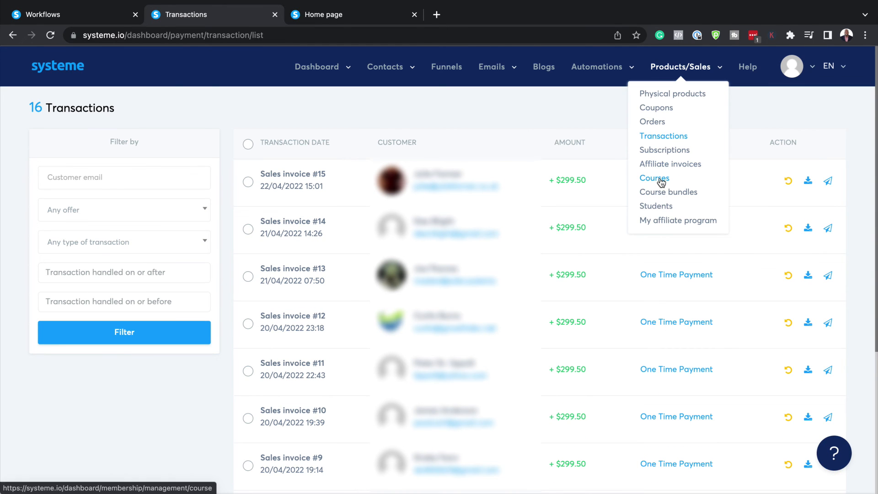
left_click(662, 181)
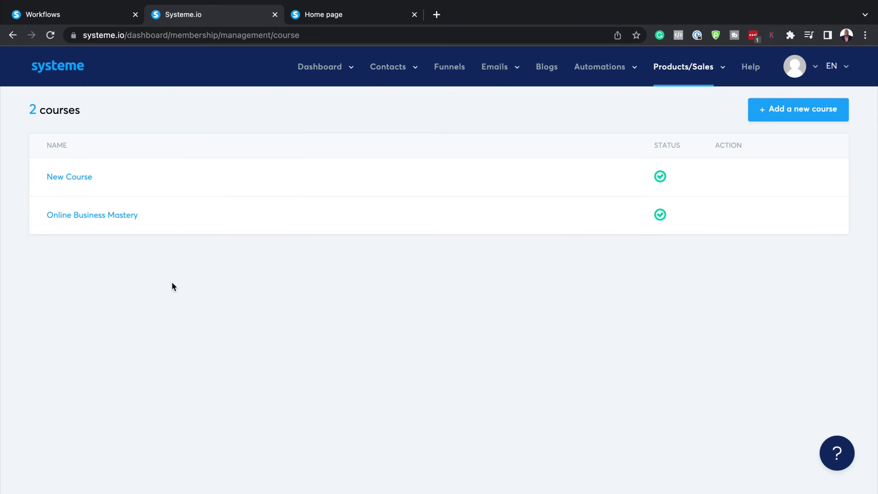
left_click(93, 217)
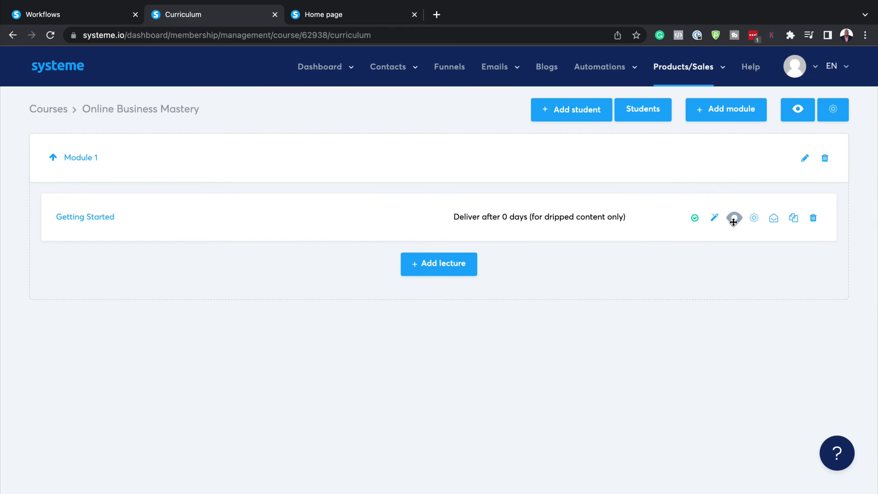
mouse_move(699, 79)
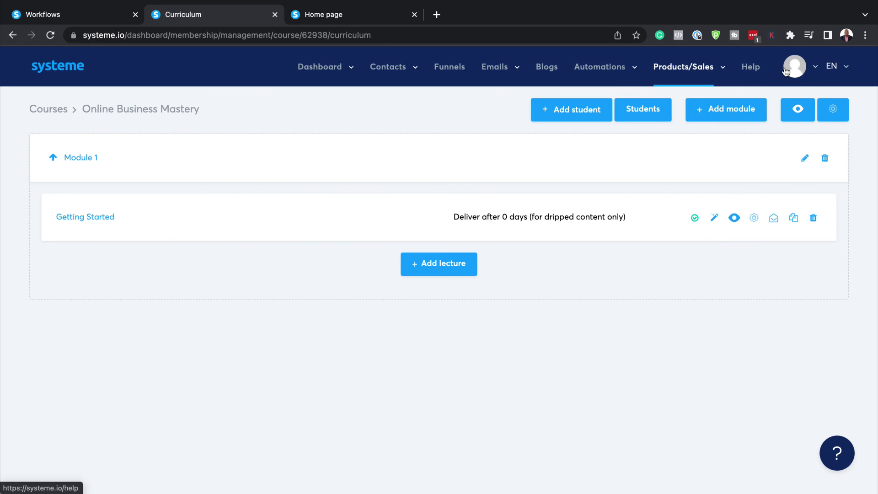
Step: Open the account's plan page and review the feature limits of the available plans
mouse_move(804, 71)
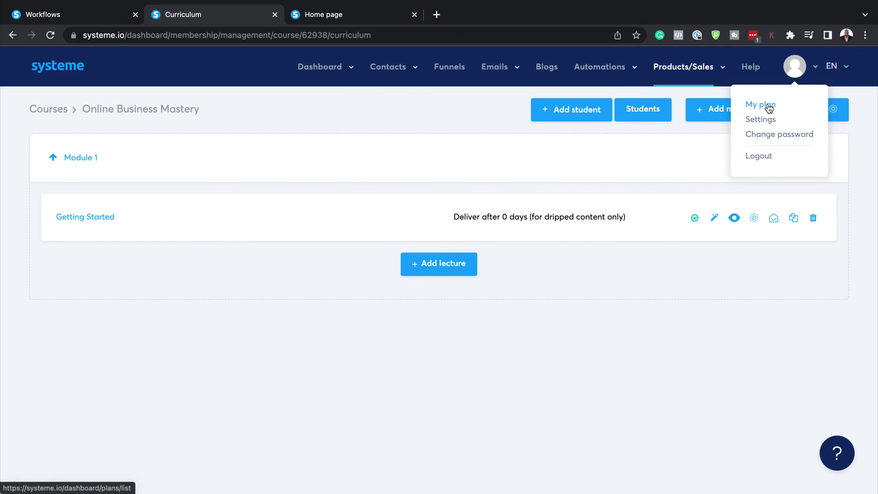
left_click(765, 104)
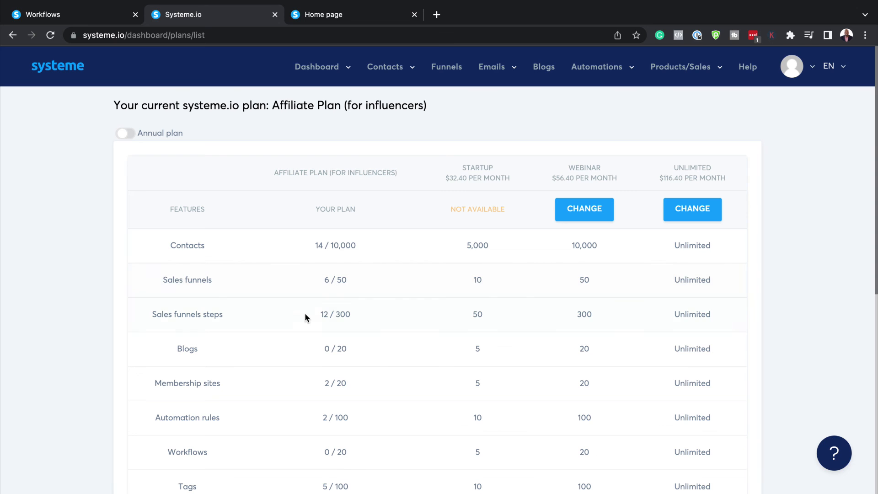
scroll(308, 328, "down", 2)
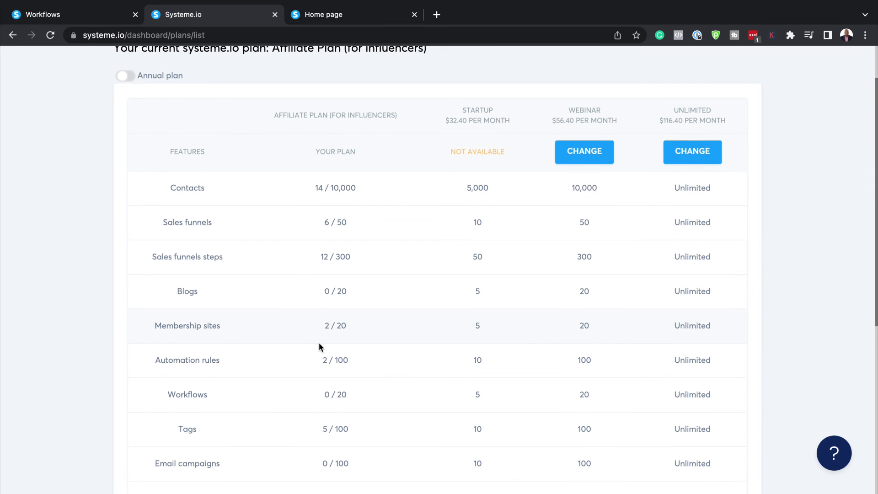
Step: Review the rest of the plan comparison table through marketplace offers and return to its start
scroll(320, 342, "down", 7)
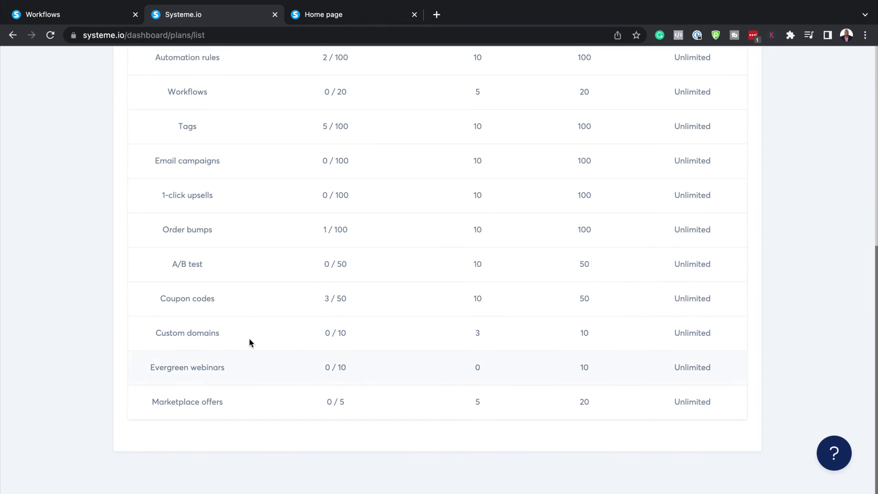
scroll(366, 366, "up", 8)
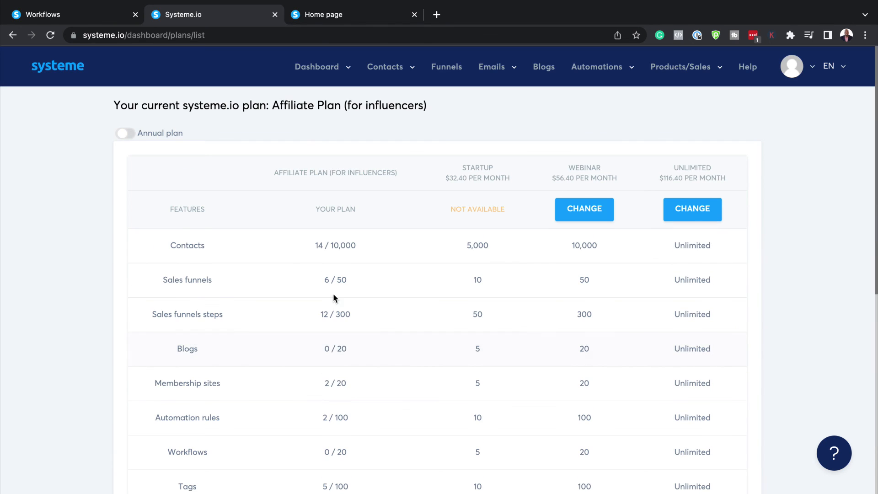
Step: Open the account settings and view the profile, mailing and payment page settings
mouse_move(797, 77)
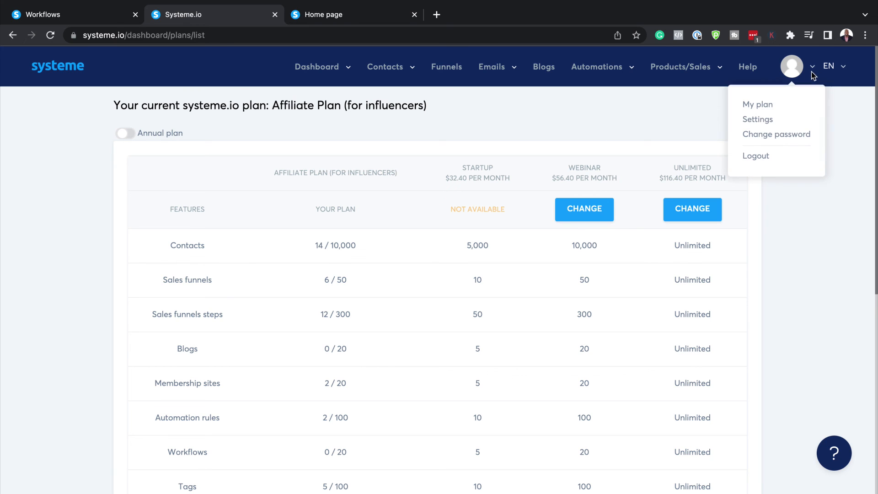
left_click(763, 120)
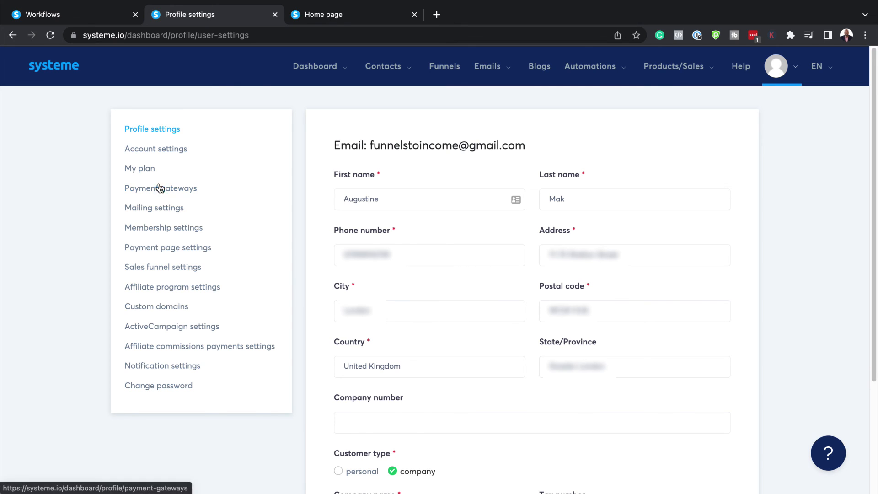
left_click(173, 210)
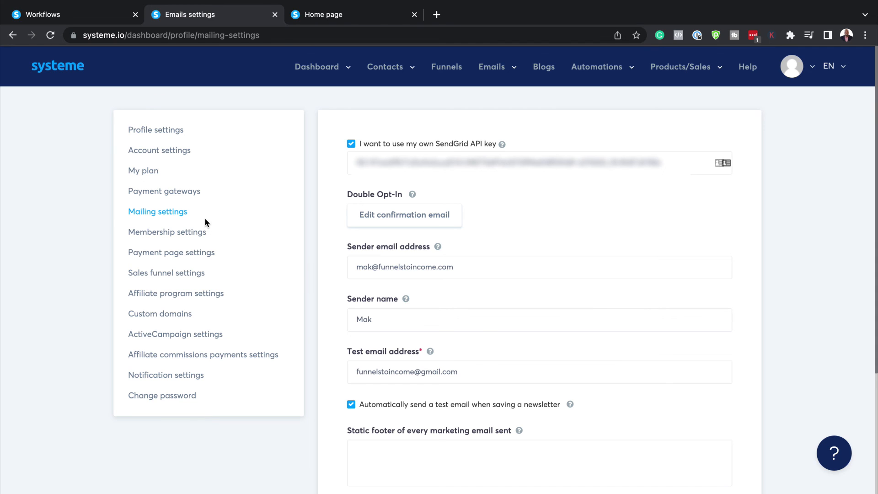
left_click(208, 254)
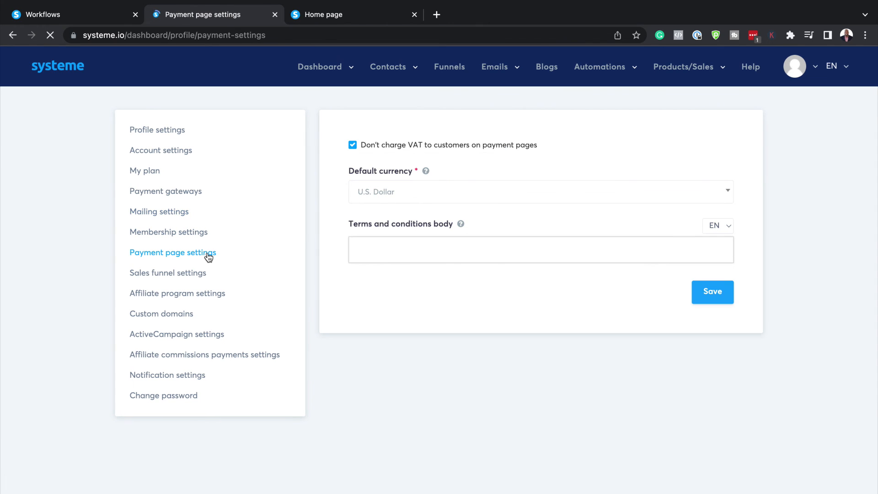